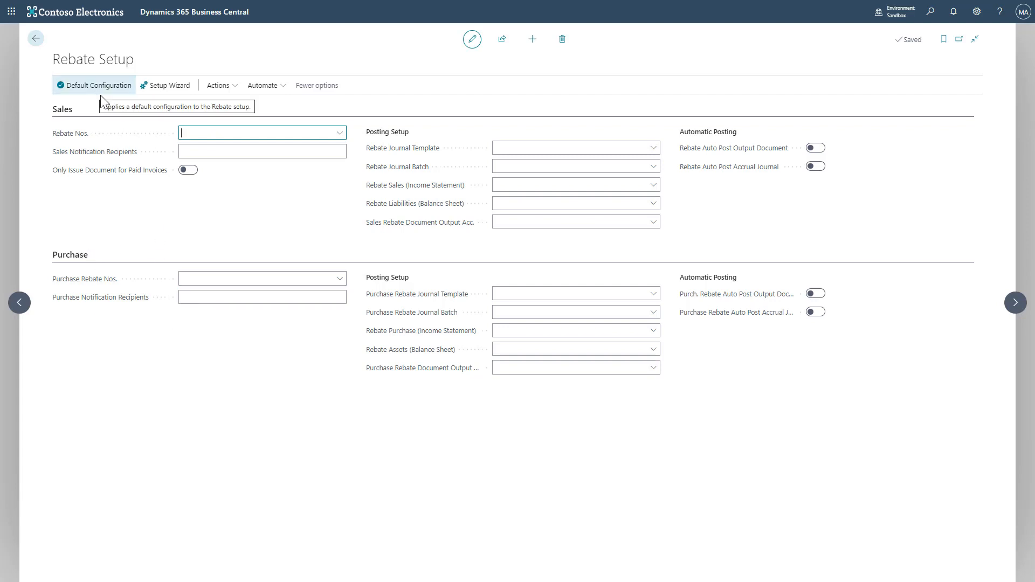
# - Open the Clever Rebate setup wizard and choose to use Clever Rebate for Sales Rebates
pyautogui.click(170, 95)
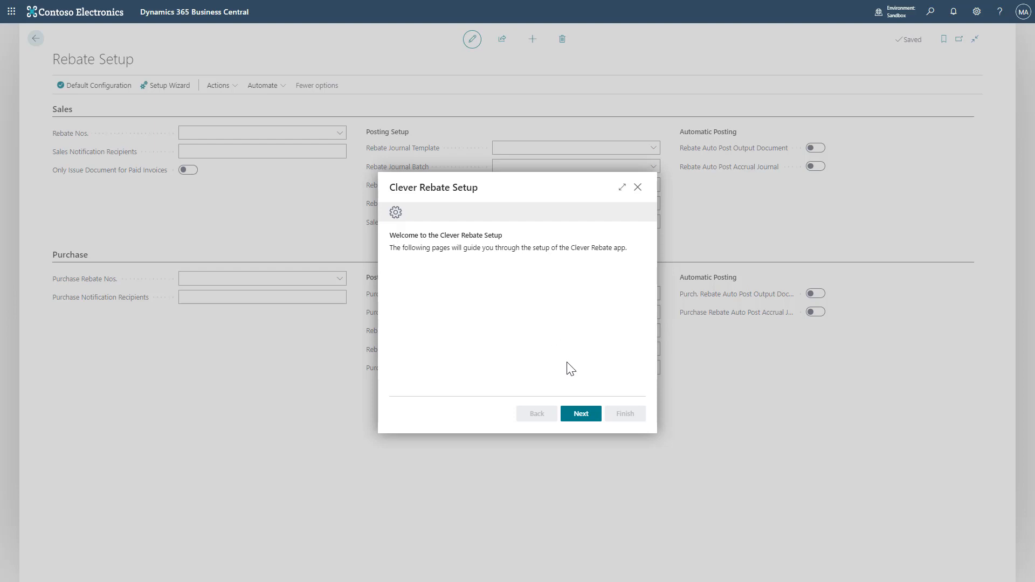
pyautogui.click(595, 423)
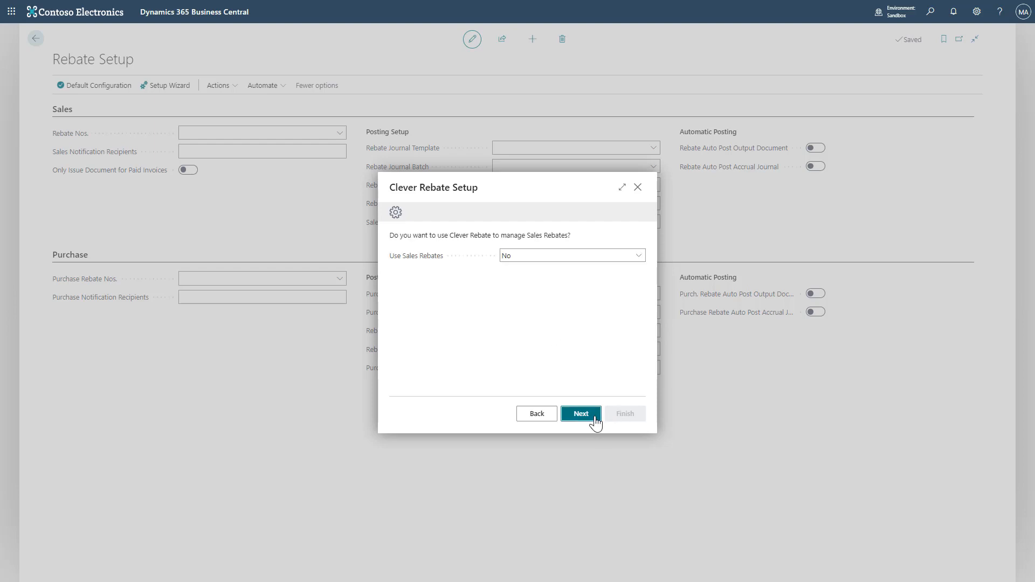
pyautogui.click(636, 255)
pyautogui.click(622, 279)
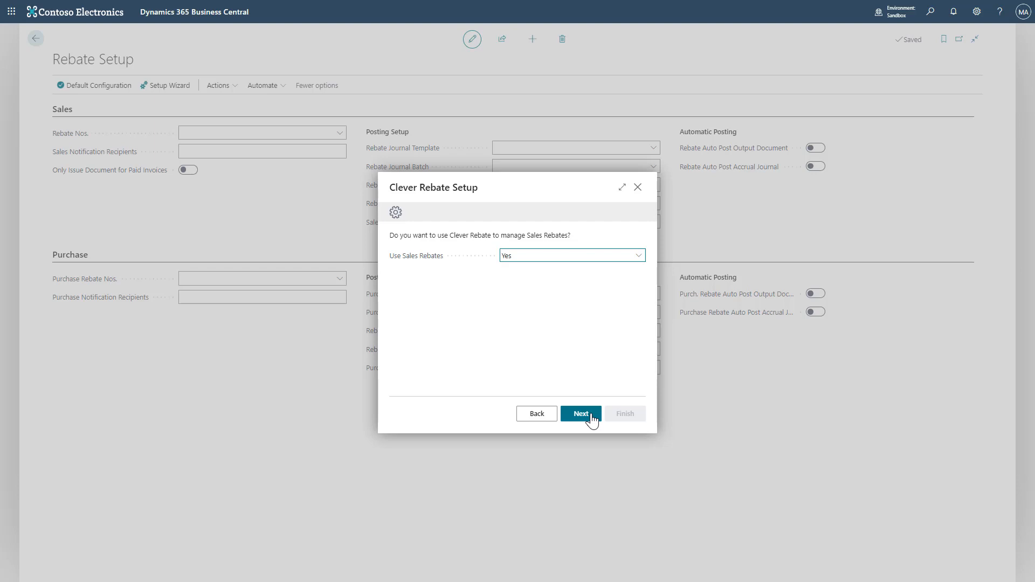
pyautogui.click(591, 419)
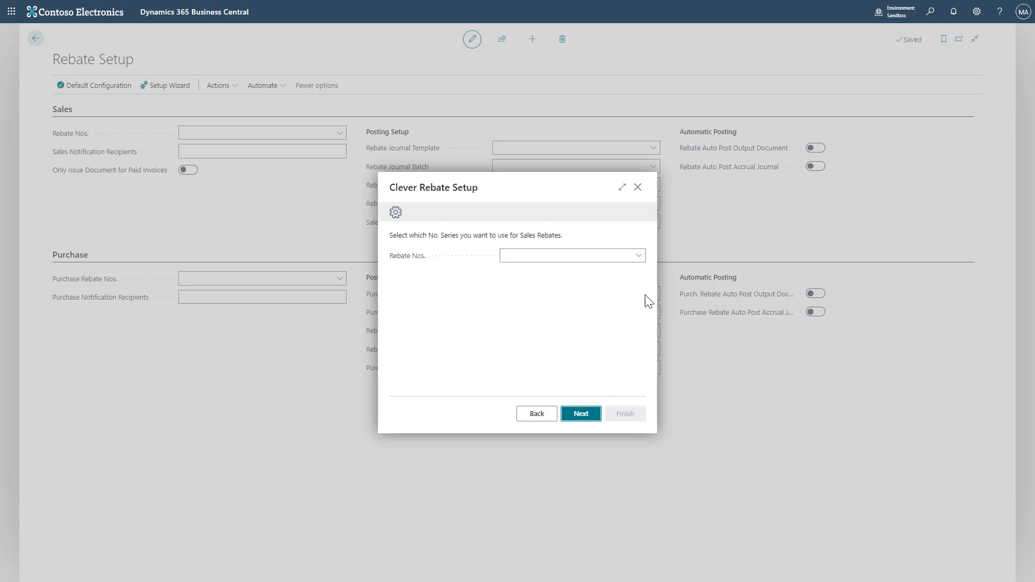
# - Set the sales Rebate Nos. series to SREBATE and continue
pyautogui.click(638, 256)
pyautogui.write('rebate')
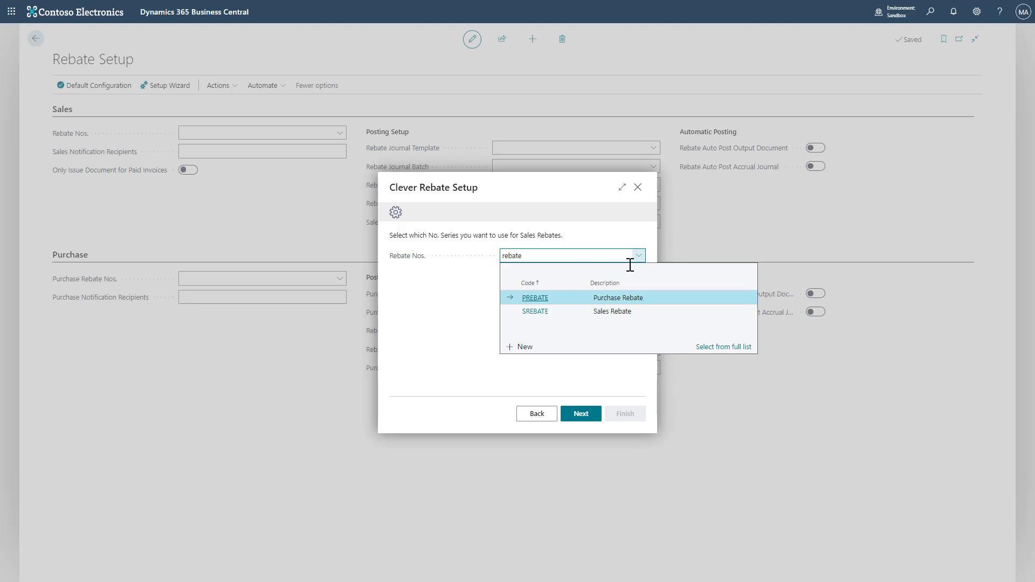
pyautogui.click(594, 315)
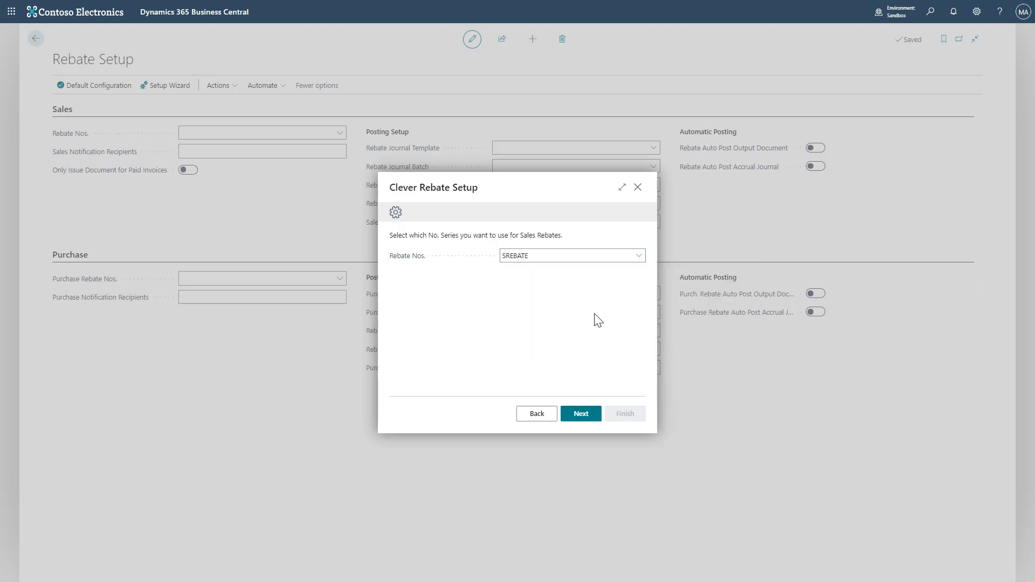
pyautogui.click(587, 412)
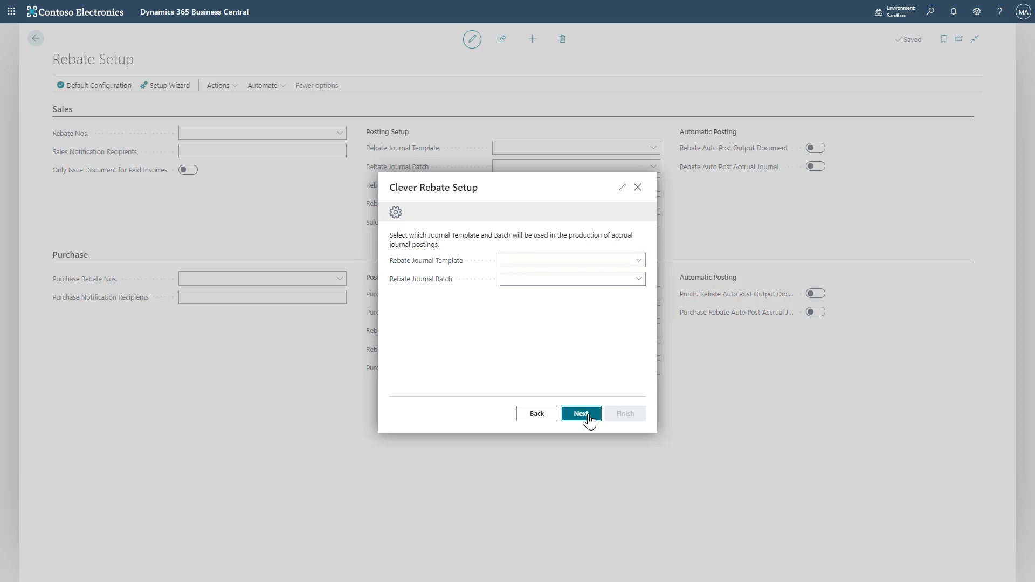
# - Set the sales rebate journal template to GENERAL and the journal batch to SAL REBATE, then continue
pyautogui.click(637, 261)
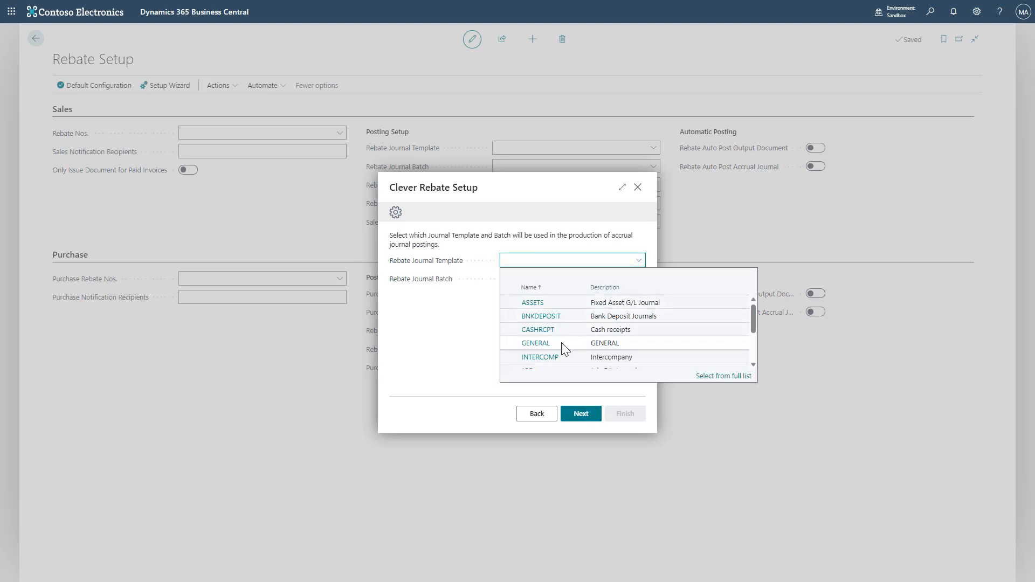
pyautogui.click(561, 341)
pyautogui.click(638, 278)
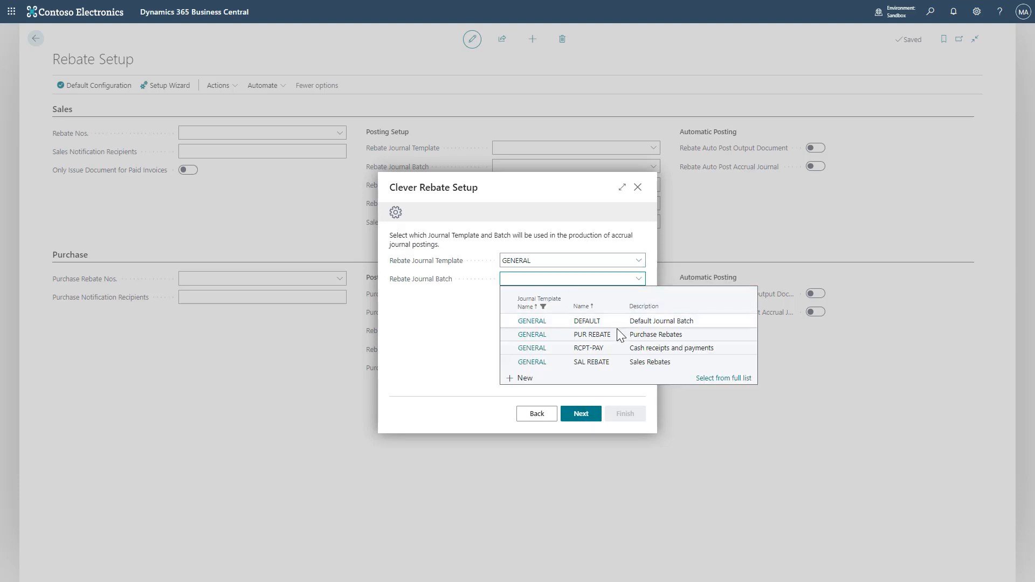
pyautogui.click(616, 362)
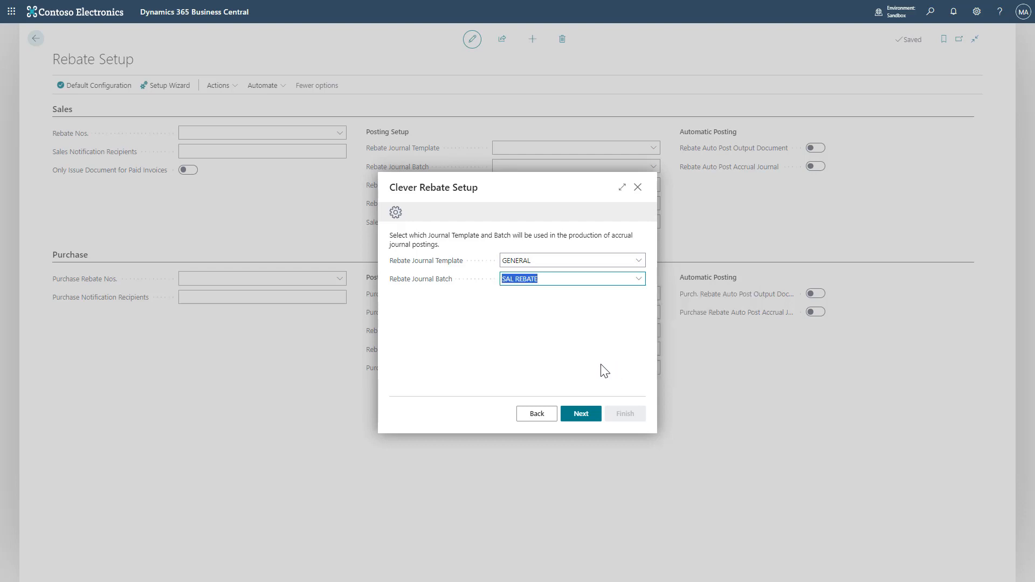
pyautogui.click(580, 414)
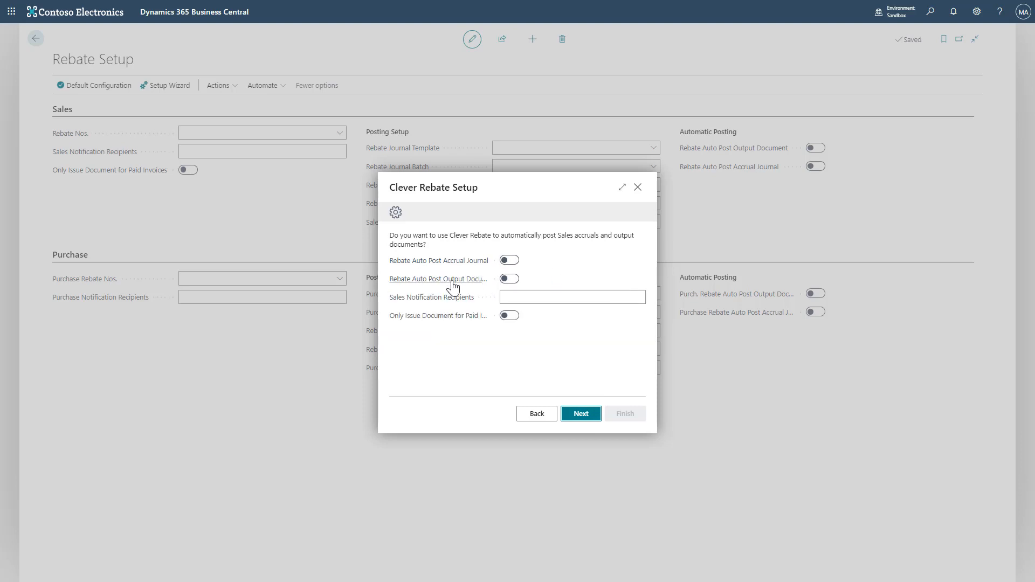
# - Enter the e-mail address for sales notification recipients
pyautogui.moveTo(453, 286)
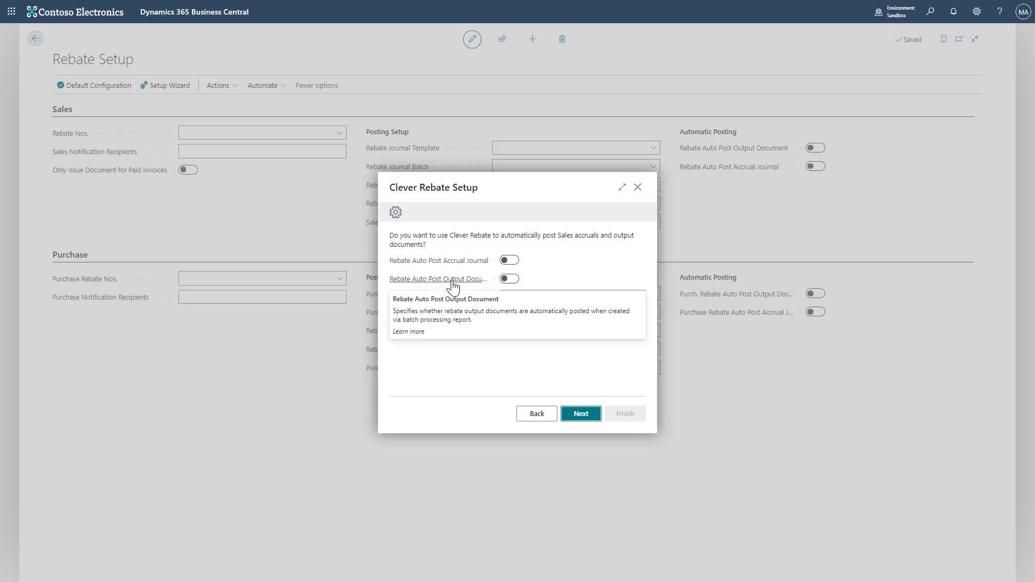
pyautogui.moveTo(464, 307)
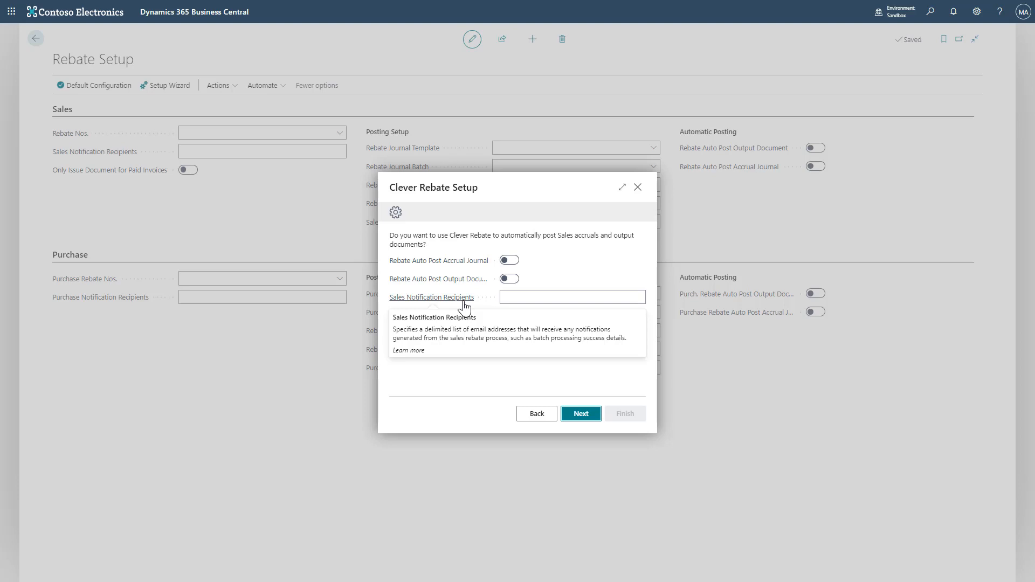
pyautogui.click(531, 298)
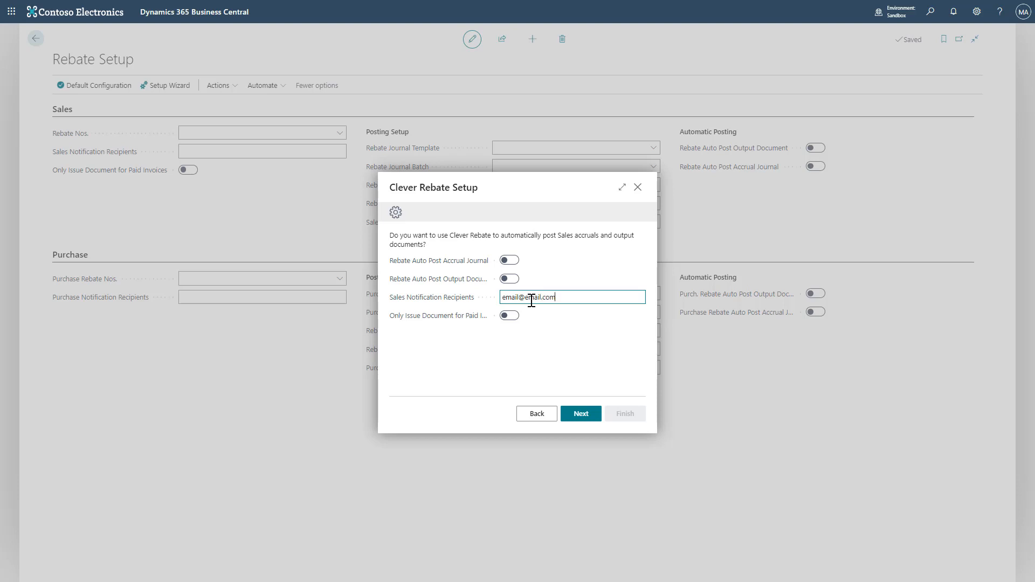
pyautogui.click(549, 342)
# - Turn on issuing rebate documents only for paid invoices and continue to the G/L account page
pyautogui.moveTo(452, 322)
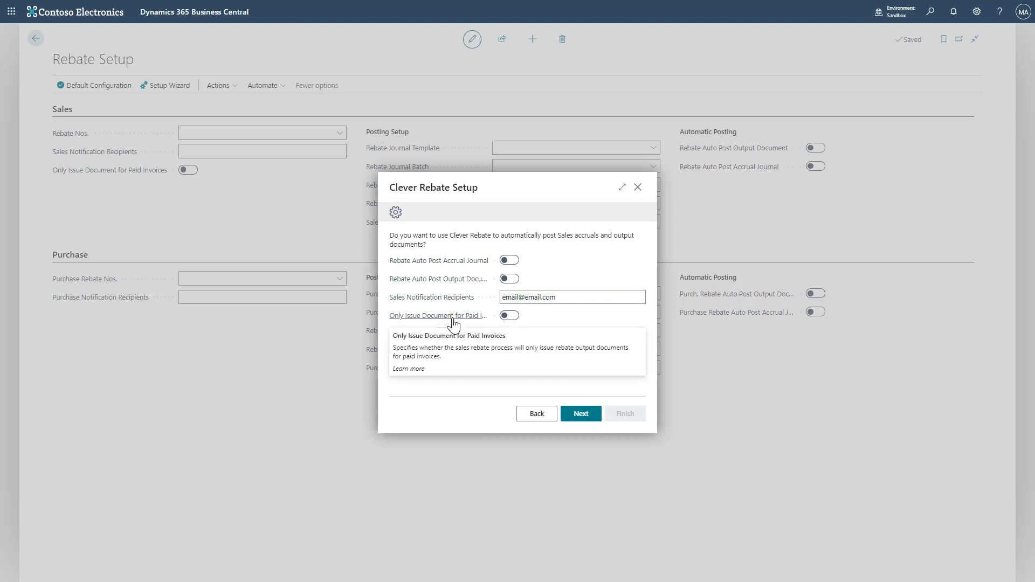
pyautogui.click(507, 316)
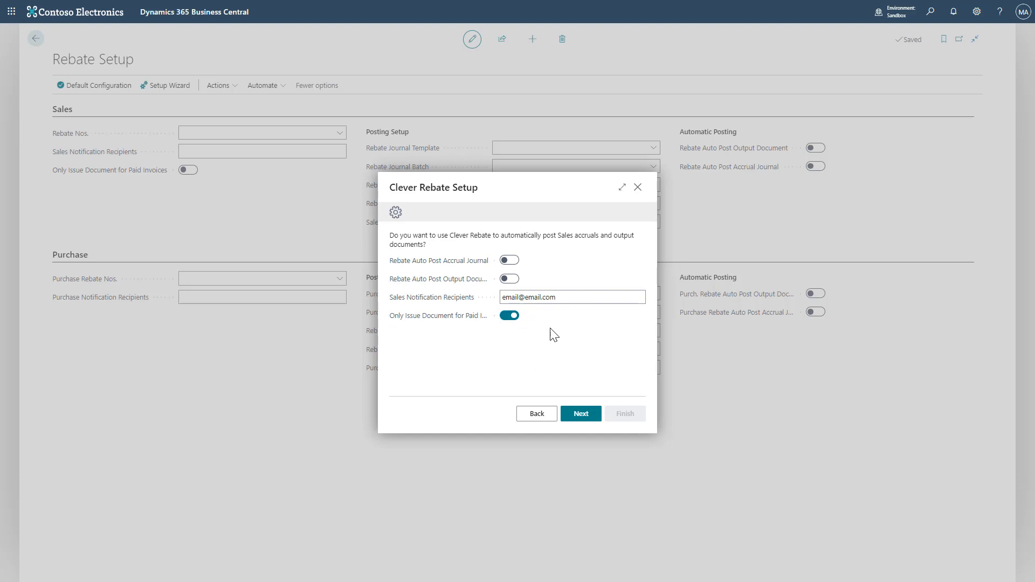
pyautogui.click(573, 414)
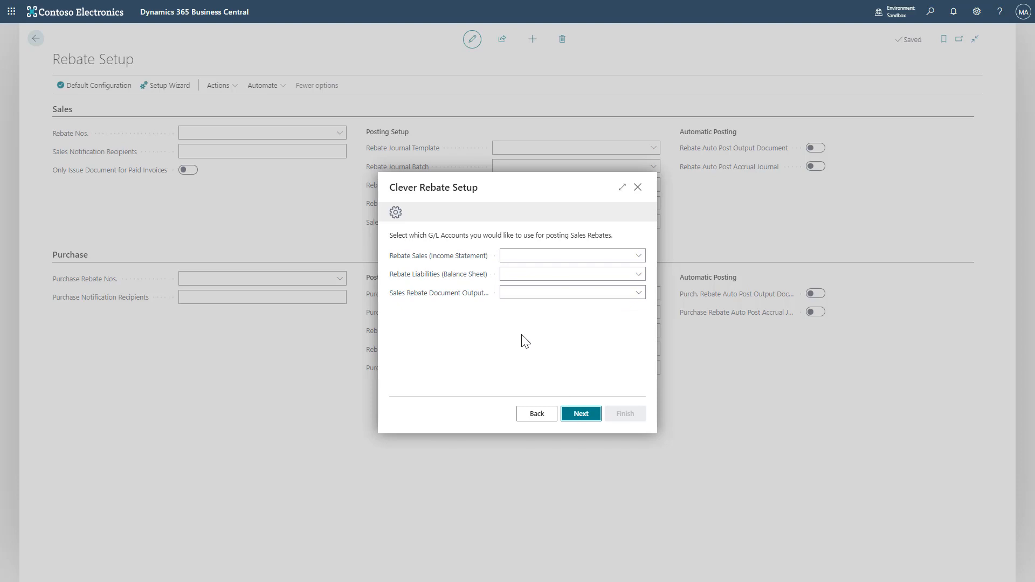
# - Set the Rebate Sales account to 50205 and the Rebate Liabilities account to 10205
pyautogui.click(638, 256)
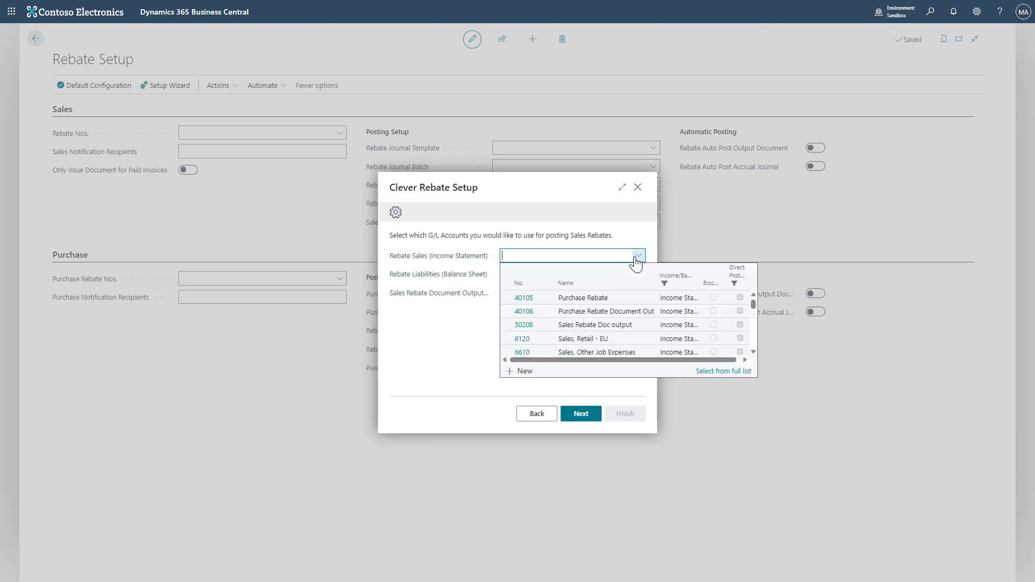
pyautogui.write('rebate')
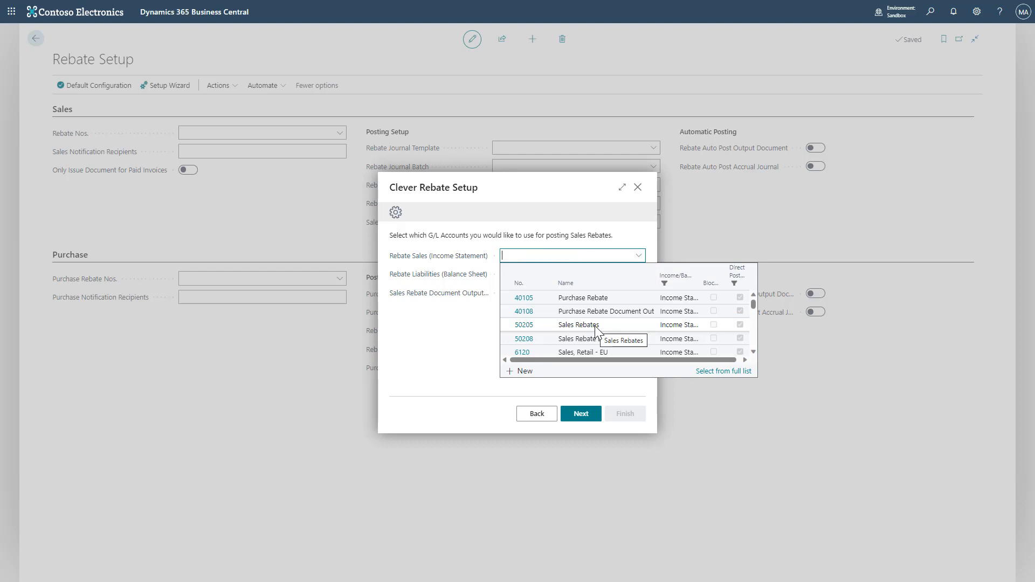
pyautogui.click(593, 324)
pyautogui.click(639, 274)
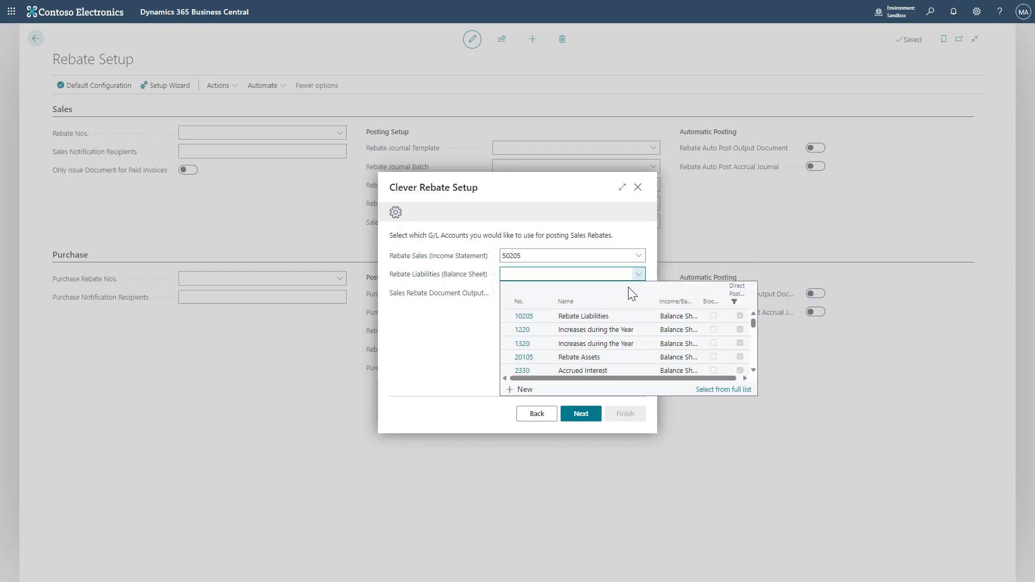
pyautogui.scroll(-5, 596, 343)
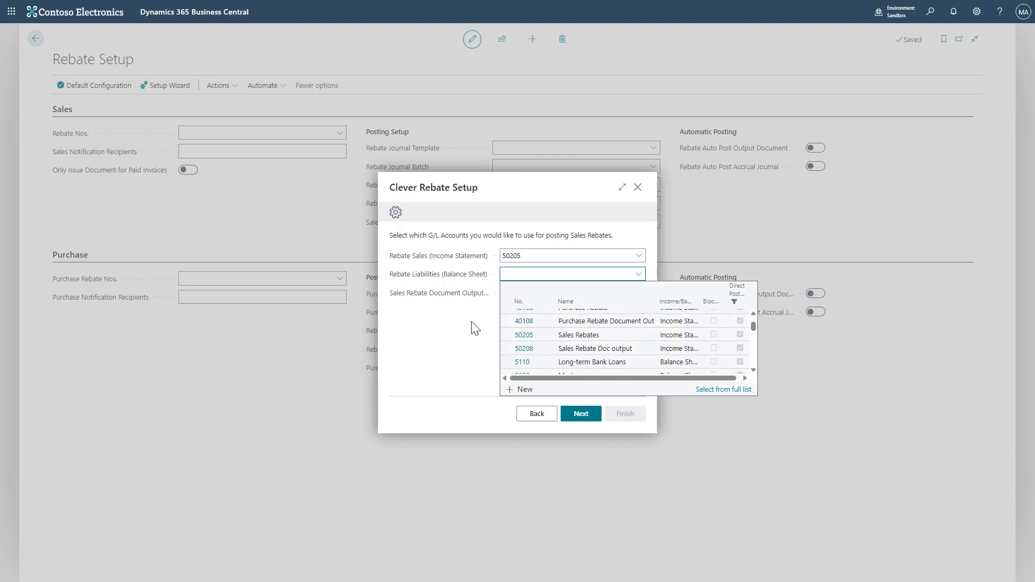
pyautogui.write('102')
pyautogui.click(529, 318)
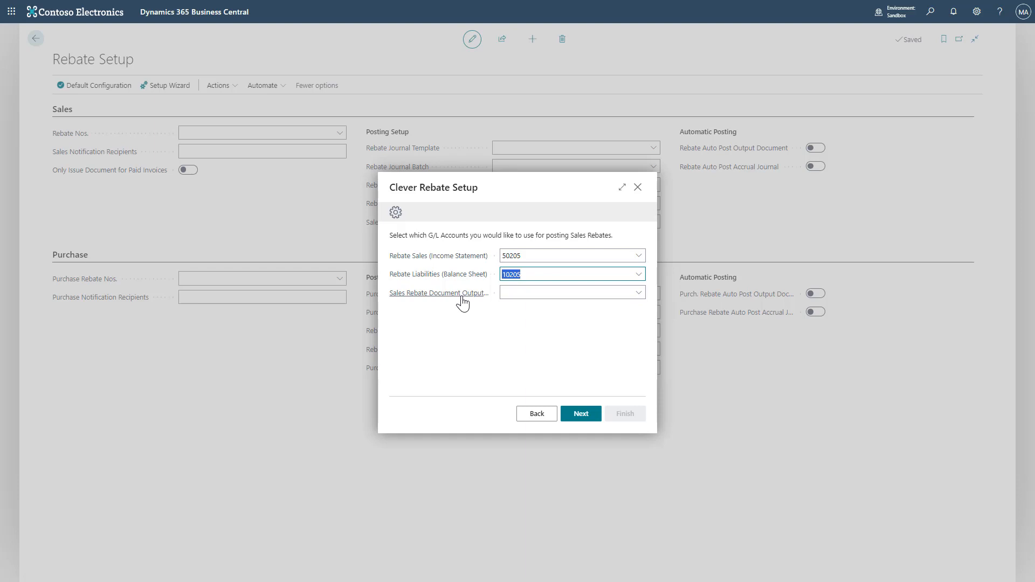
# - Set the Sales Rebate Document Output account to 50208 and continue
pyautogui.click(638, 293)
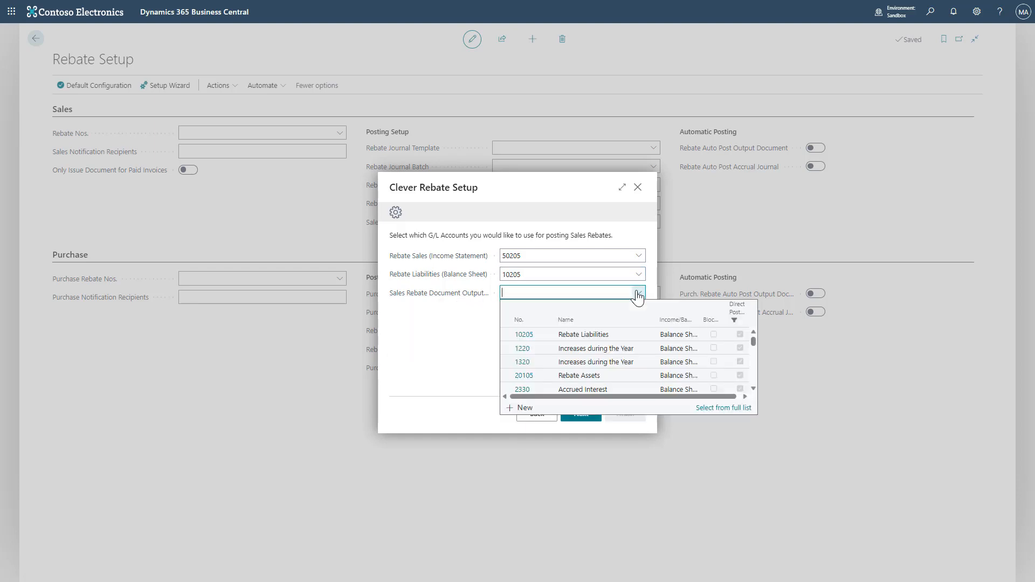
pyautogui.write('50208')
pyautogui.press('Return')
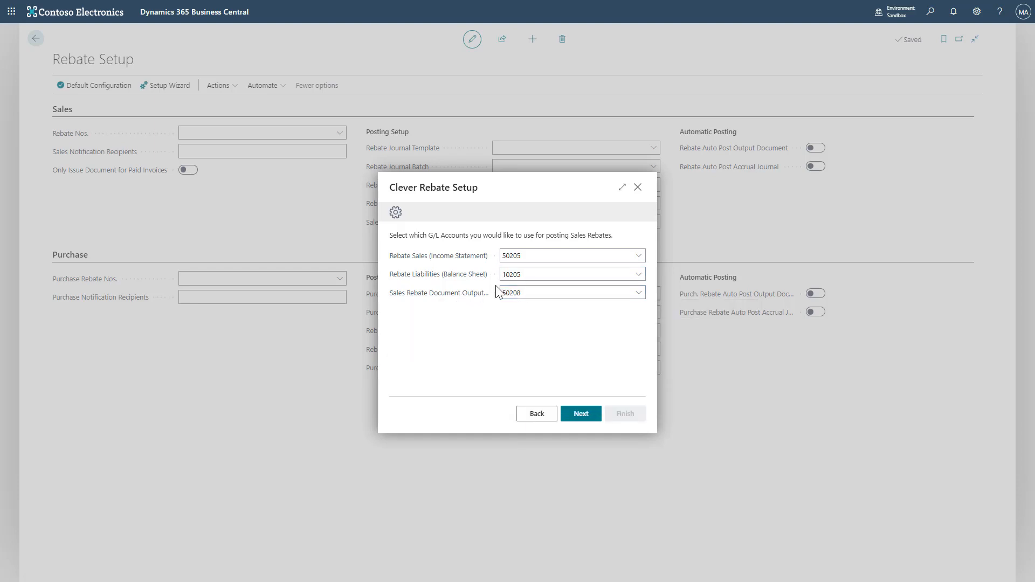
pyautogui.click(581, 413)
# - Choose to use Clever Rebate for Purchase Rebates and continue
pyautogui.click(638, 256)
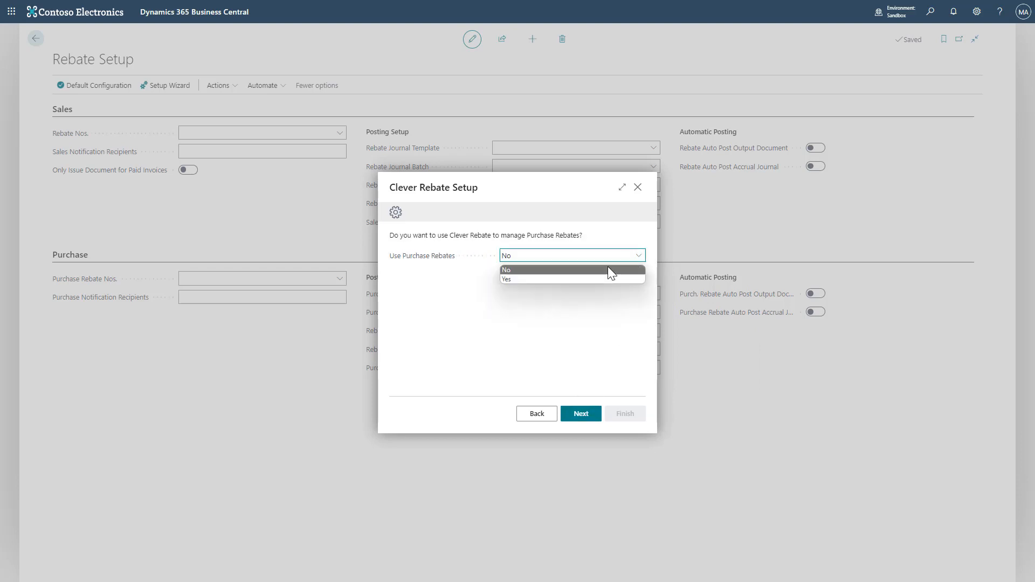
pyautogui.click(557, 279)
pyautogui.click(581, 413)
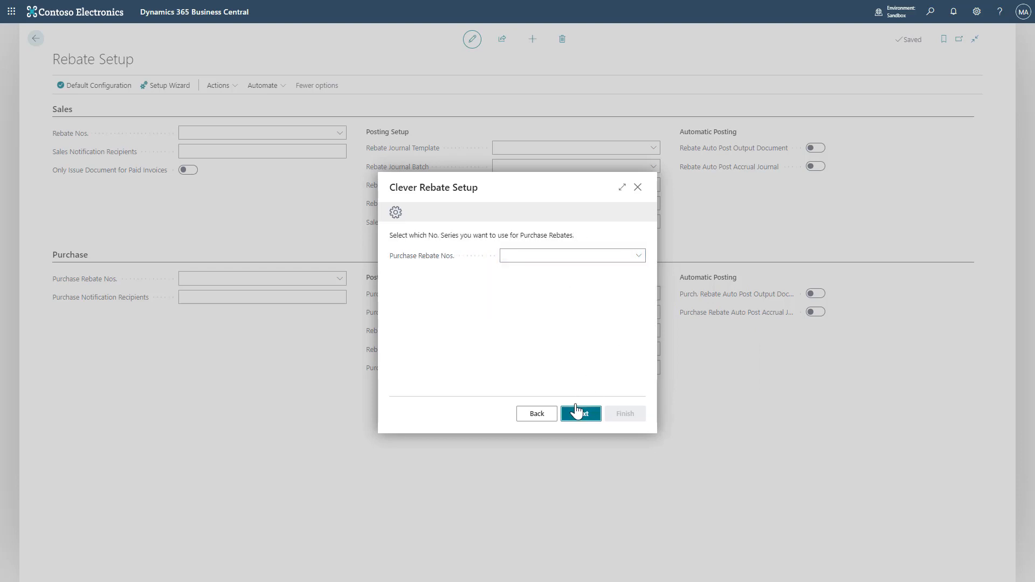
# - Set the Purchase Rebate Nos. series to PREBATE and continue
pyautogui.click(638, 256)
pyautogui.write('re')
pyautogui.click(610, 295)
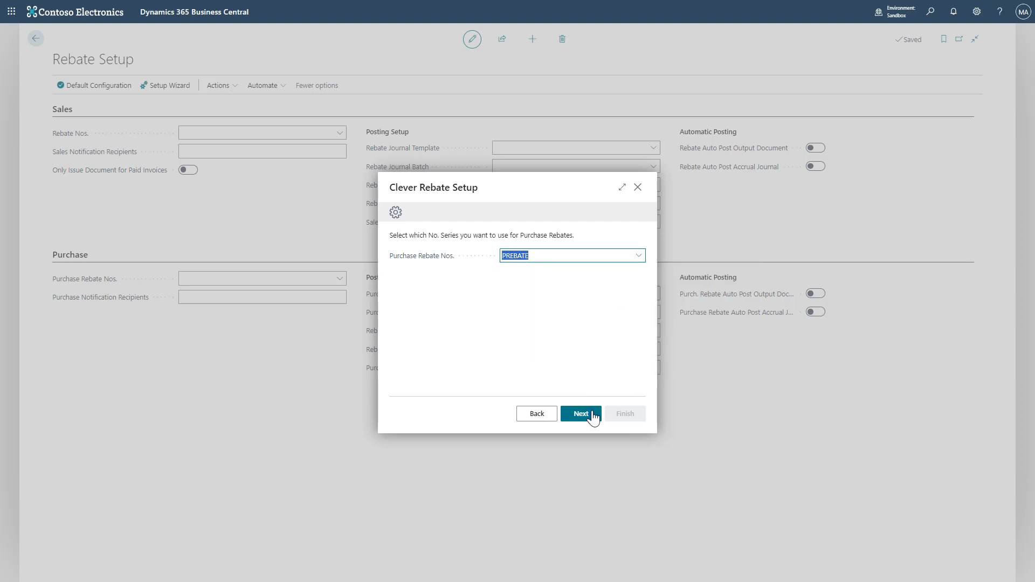
pyautogui.click(581, 414)
# - Set the purchase rebate journal template to GENERAL, pick its journal batch, and continue
pyautogui.click(644, 262)
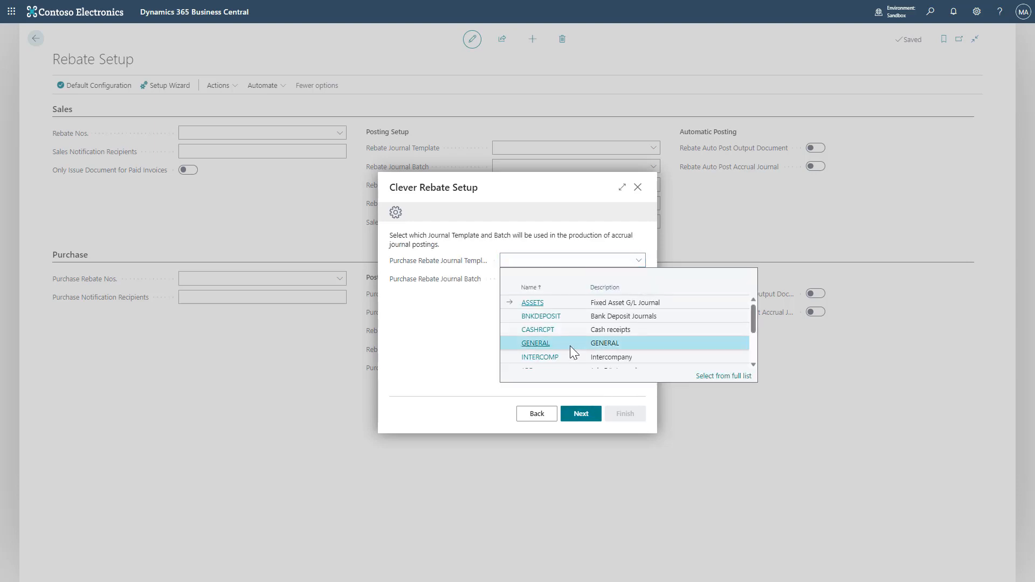
pyautogui.click(571, 345)
pyautogui.click(567, 336)
pyautogui.click(581, 413)
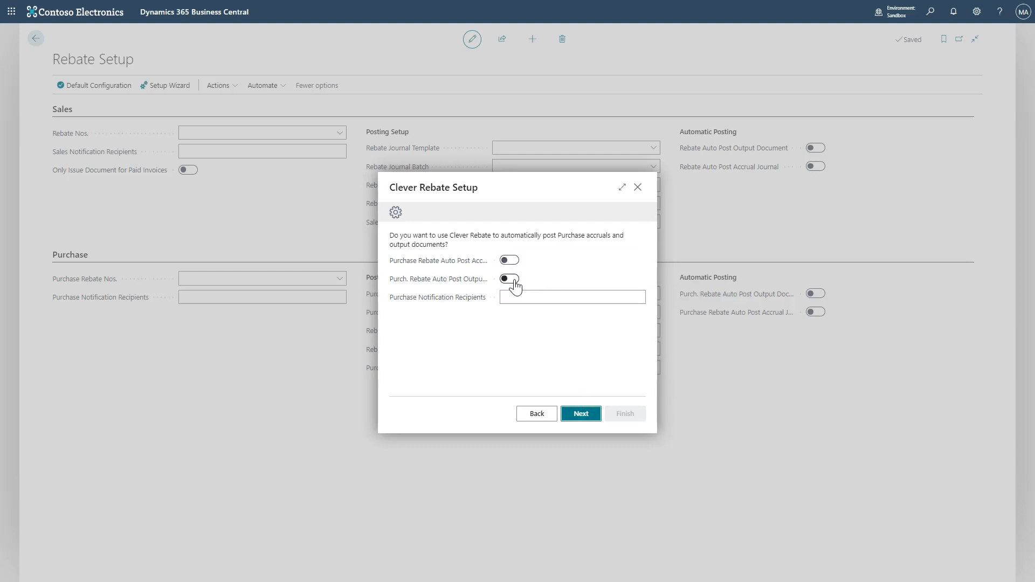
# - Enter the e-mail address for purchase notification recipients and continue
pyautogui.click(556, 299)
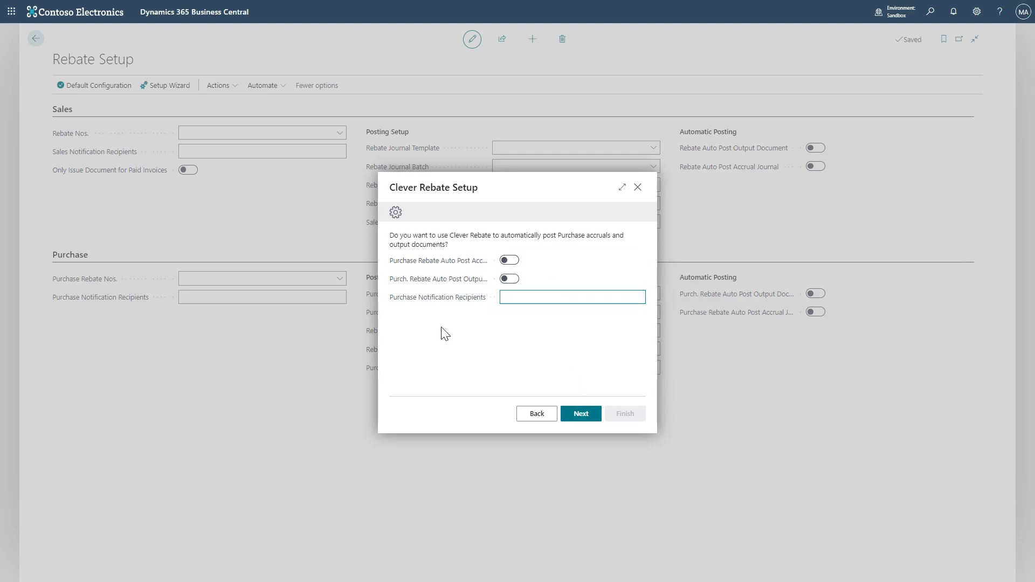
pyautogui.write('email@email.com')
pyautogui.click(581, 413)
# - Set the Rebate Purchase account to 40105 and the Rebate Assets account to 20105
pyautogui.click(637, 257)
pyautogui.click(605, 298)
pyautogui.click(638, 275)
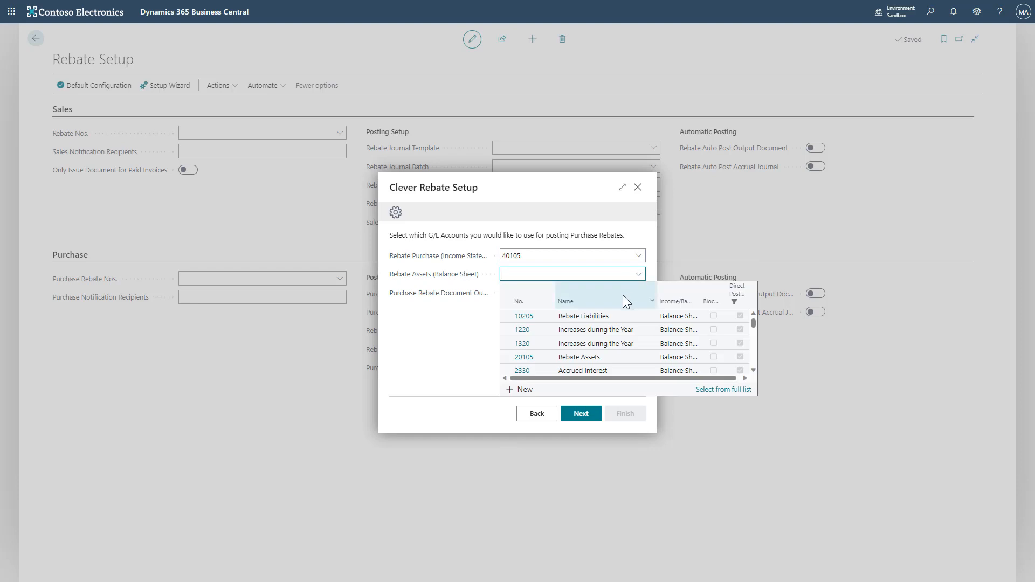
pyautogui.click(582, 356)
# - Set the Purchase Rebate Document Output account to 40108 and continue to the final wizard page
pyautogui.click(638, 293)
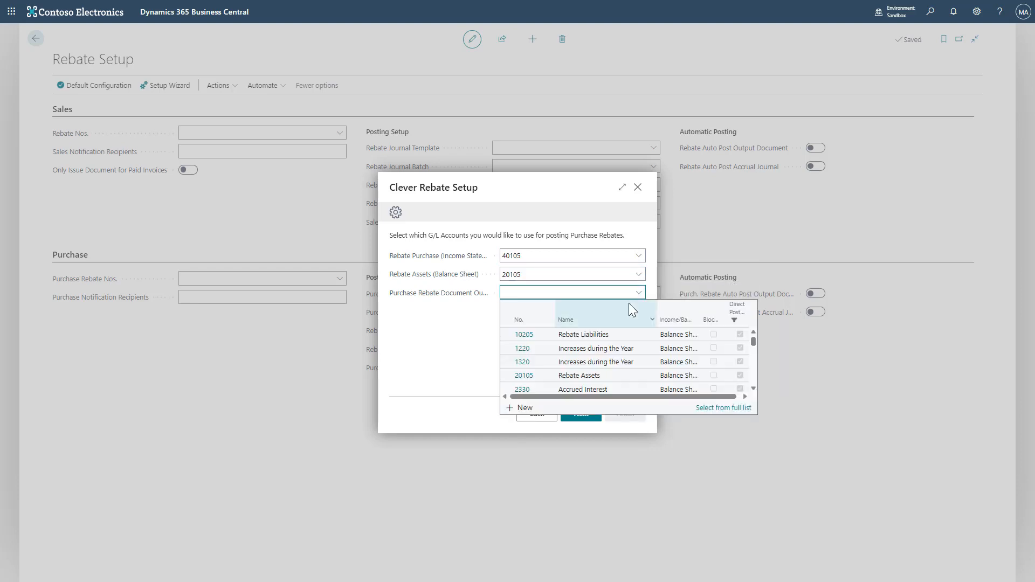
pyautogui.write('4010')
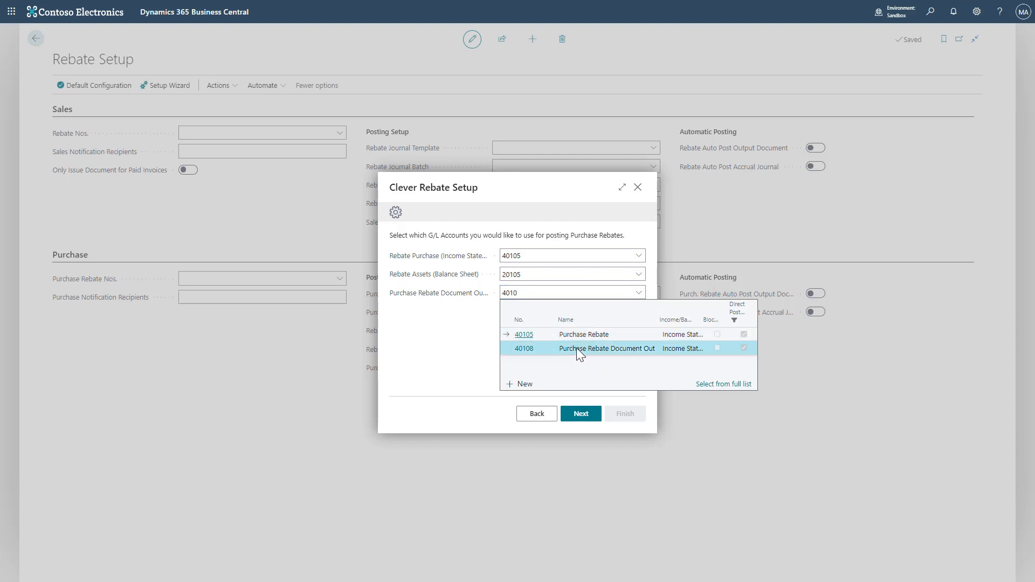
pyautogui.click(576, 348)
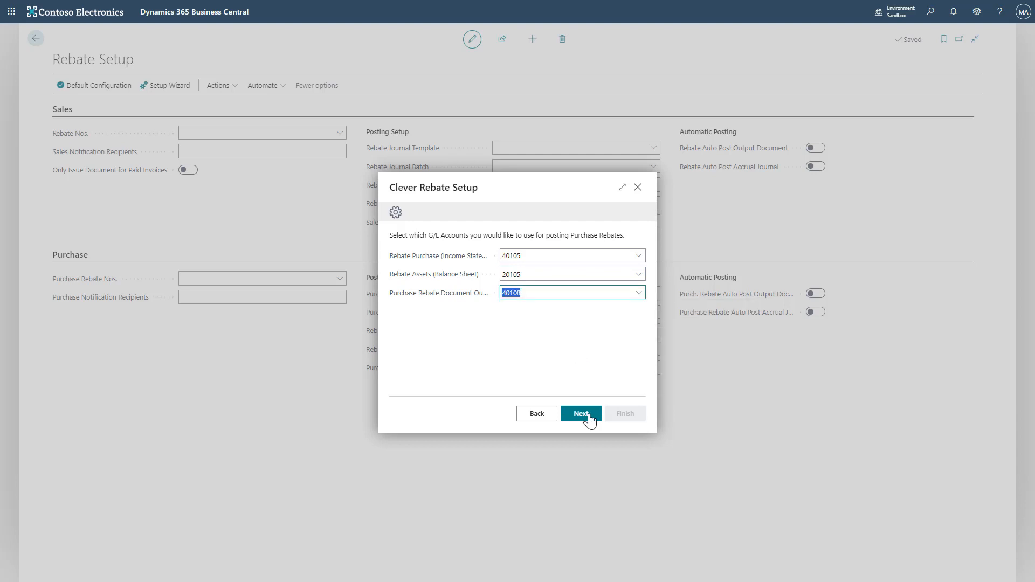
pyautogui.click(581, 414)
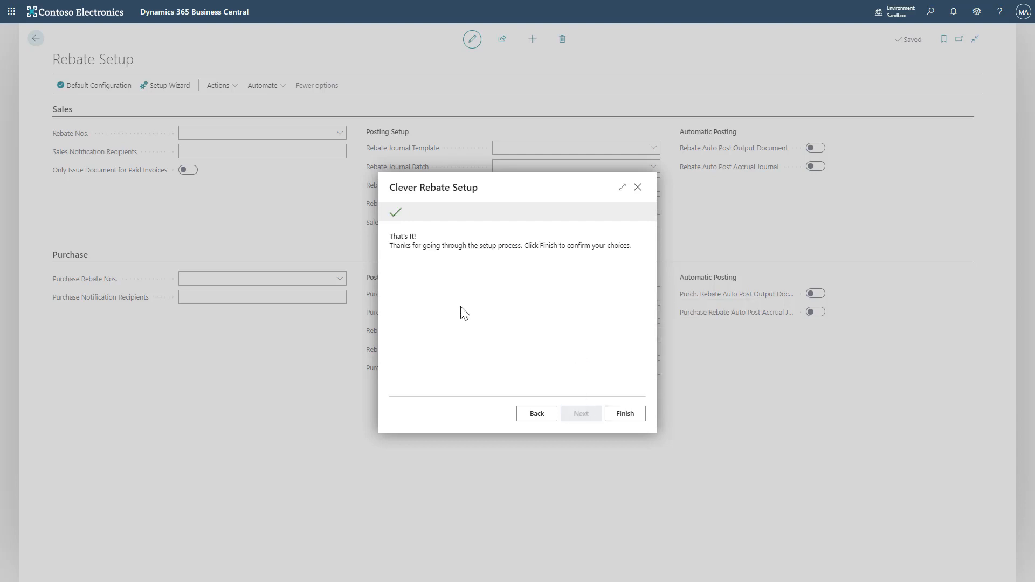
# - Finish the setup wizard and review the automatic posting and paid-invoice options on the Rebate Setup page
pyautogui.click(623, 413)
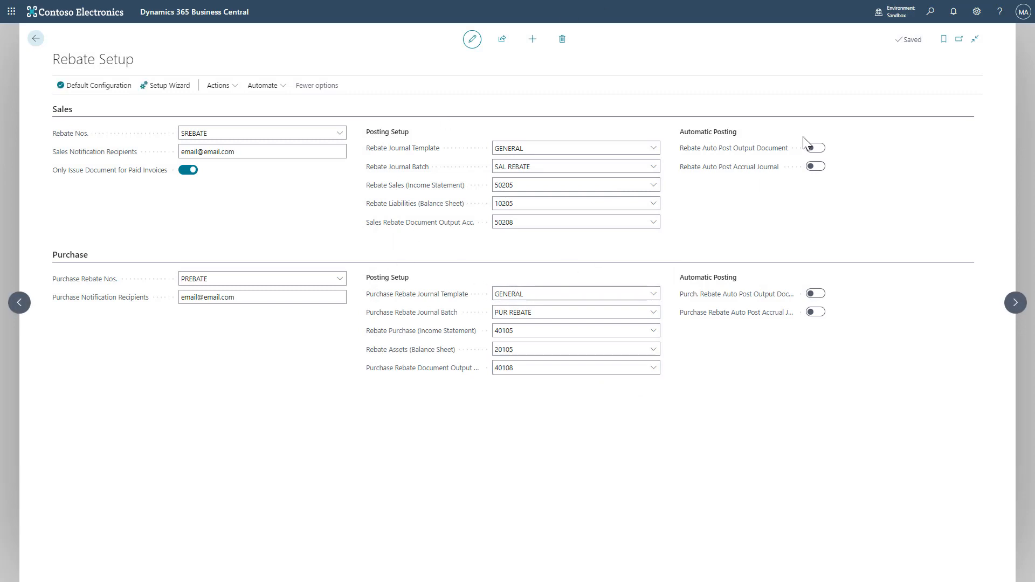
pyautogui.click(812, 150)
pyautogui.click(815, 167)
pyautogui.click(813, 294)
pyautogui.click(815, 294)
pyautogui.click(815, 166)
pyautogui.click(816, 148)
pyautogui.click(193, 171)
pyautogui.click(192, 171)
pyautogui.click(260, 154)
pyautogui.click(455, 250)
# - Search for the Purchase Rebates list and open it
pyautogui.click(222, 85)
pyautogui.moveTo(240, 106)
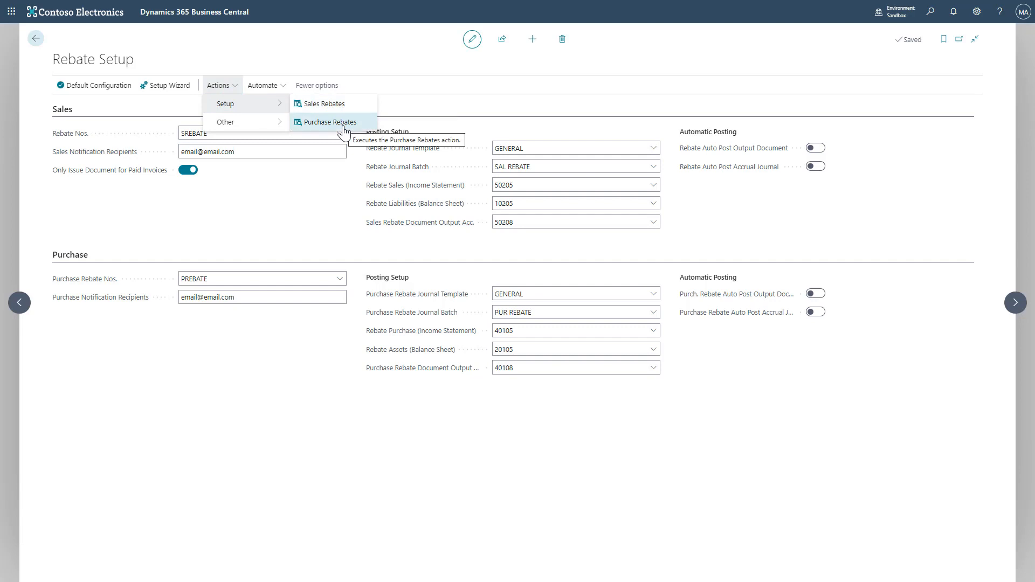
pyautogui.click(929, 11)
pyautogui.write('sales rebate')
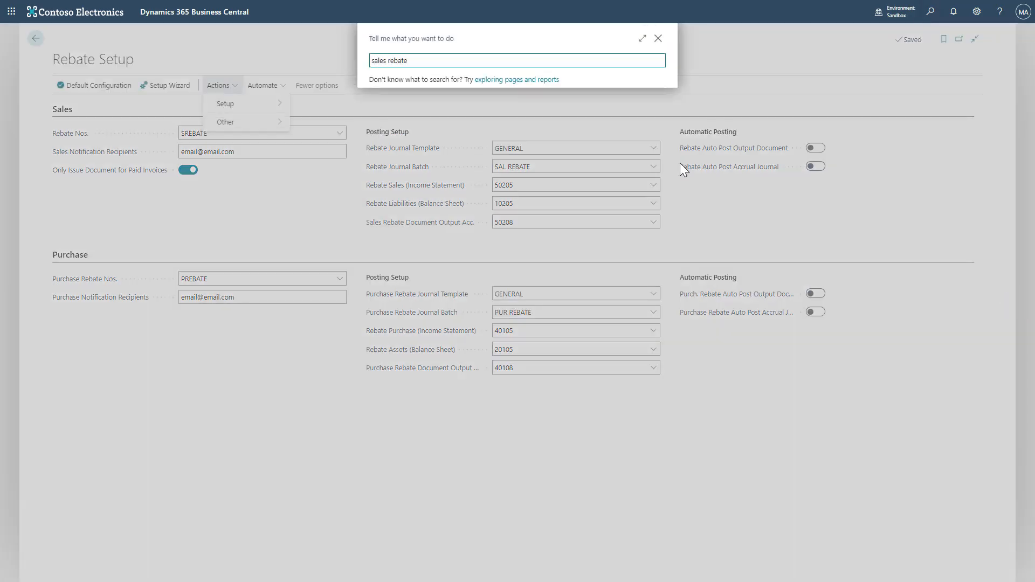
pyautogui.hotkey('ctrl', 'a')
pyautogui.write('purchase rebate')
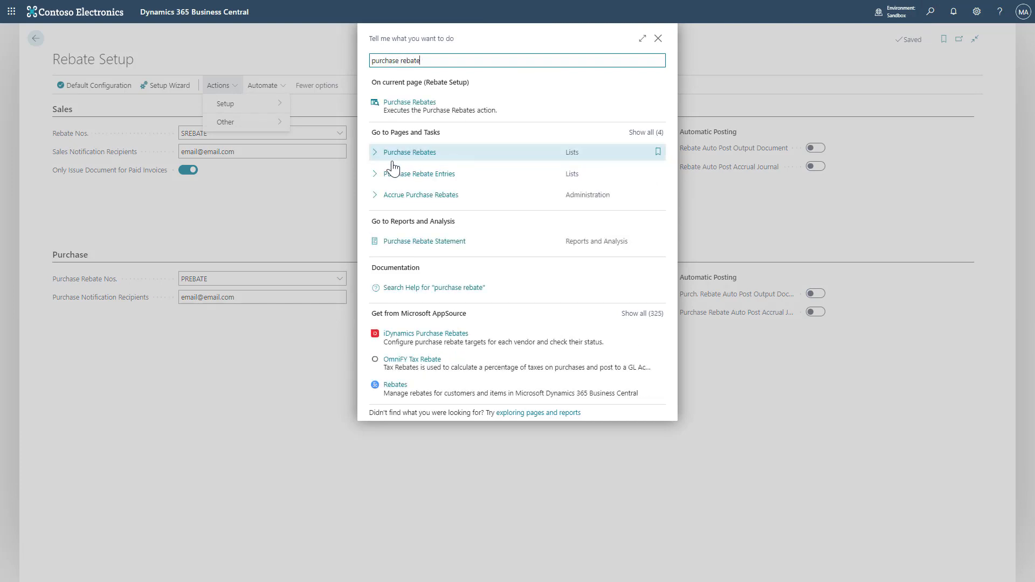
pyautogui.click(373, 154)
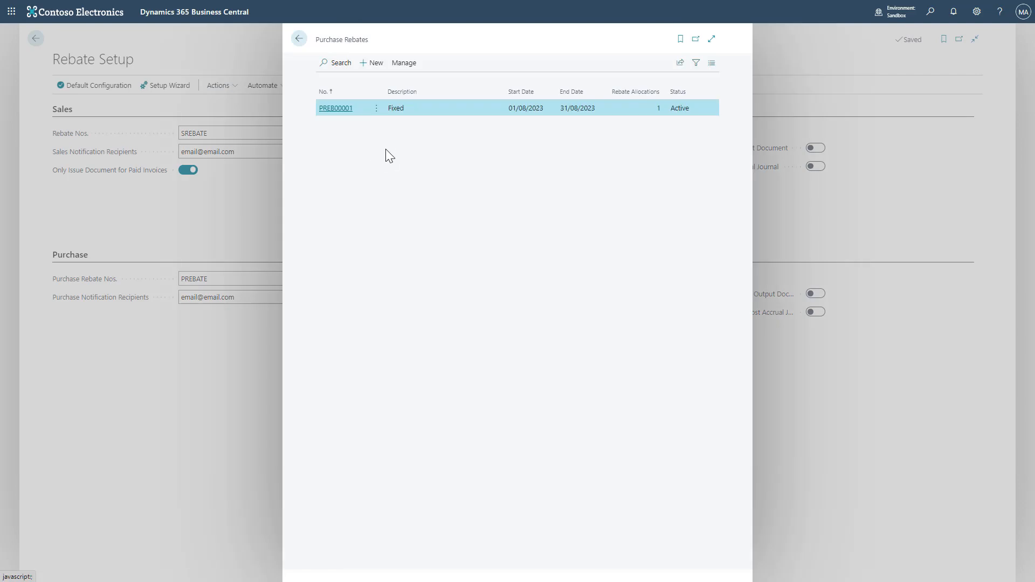
# - Create a new purchase rebate with the description September - November Rebate
pyautogui.click(711, 39)
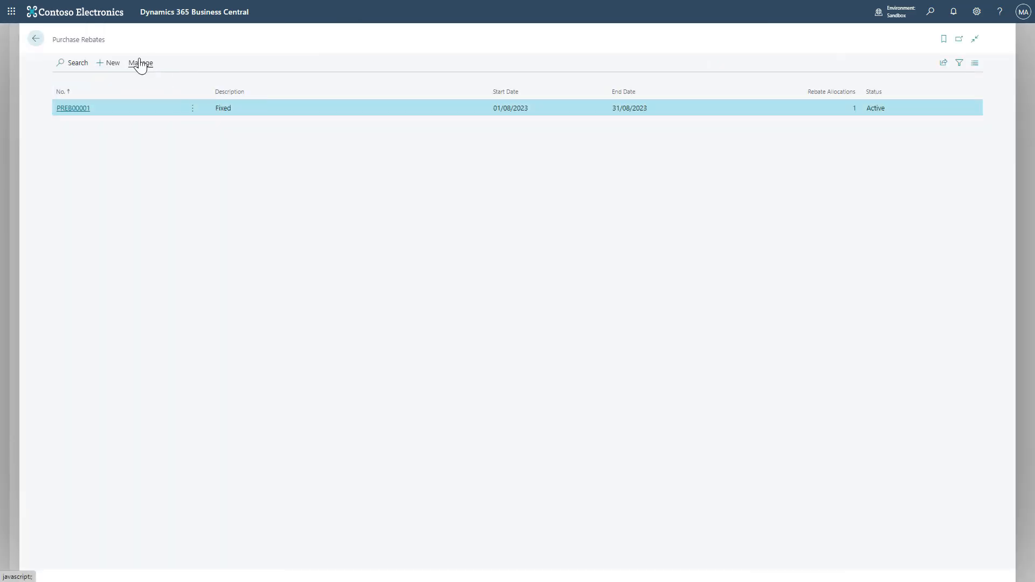
pyautogui.click(117, 66)
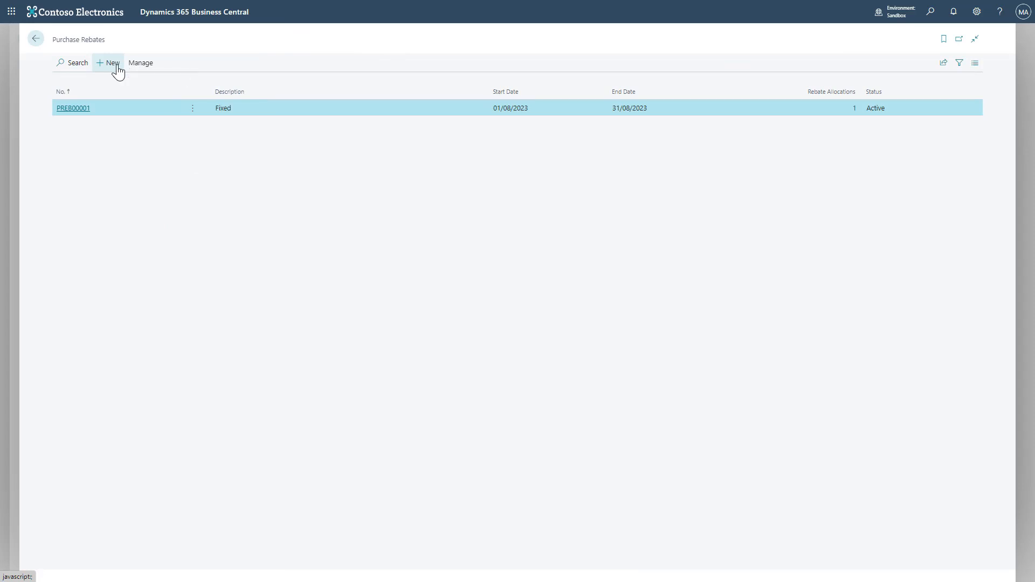
pyautogui.click(214, 91)
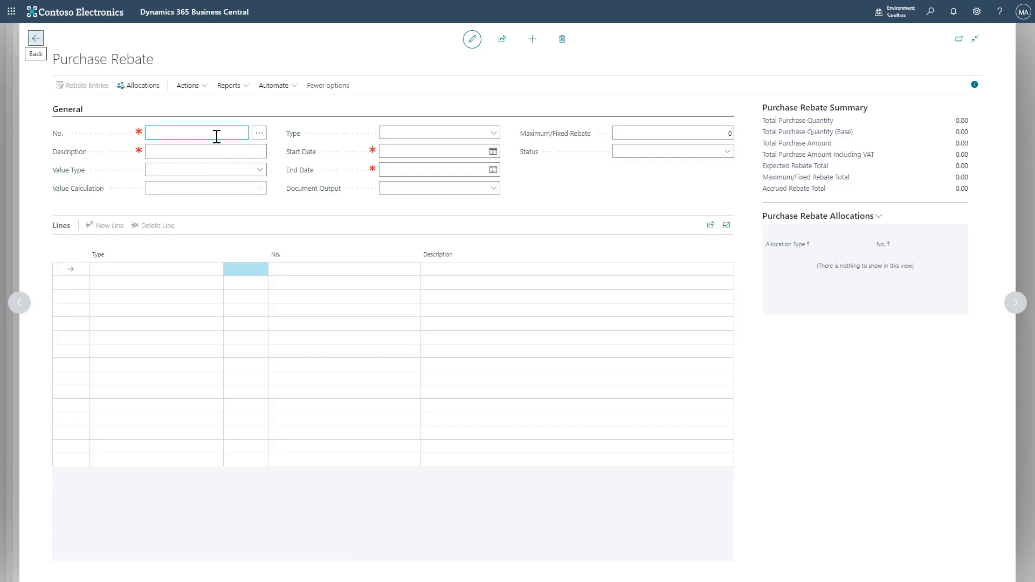
pyautogui.press('Tab')
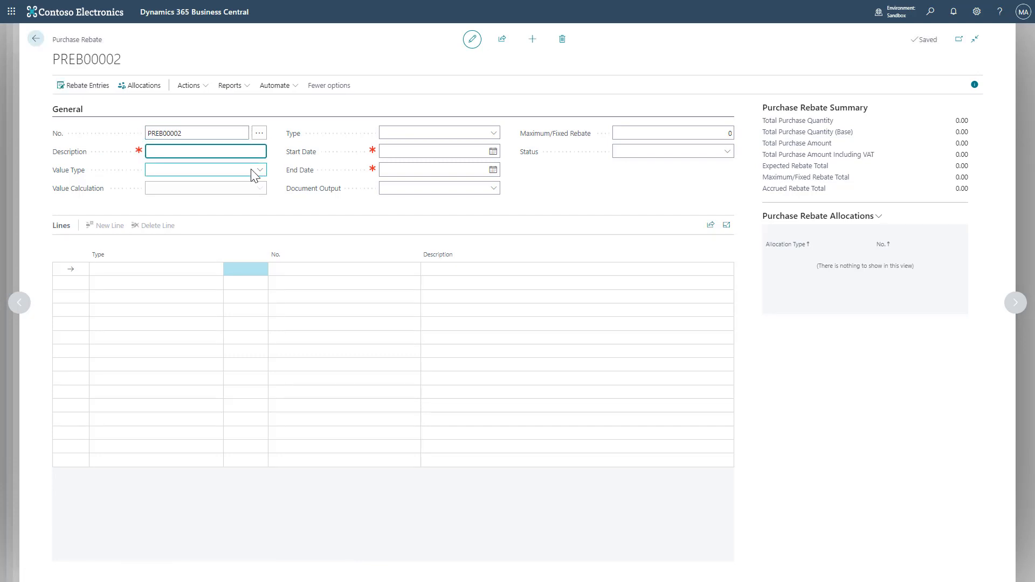
pyautogui.write('September - November Rebate')
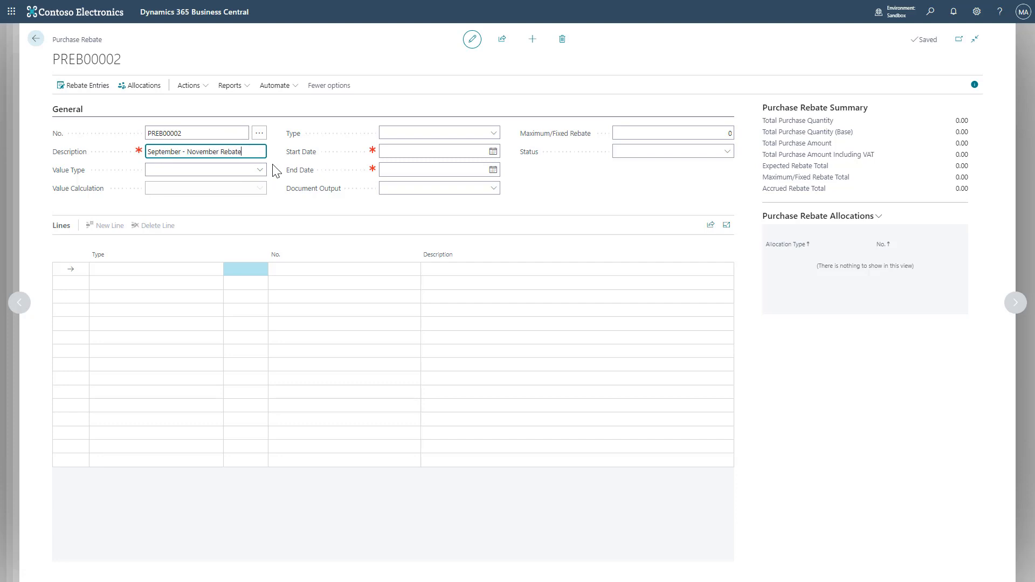
pyautogui.press('Tab')
# - Set the rebate's Value Type to Value, Value Calculation to Quantity and Type to Stepped
pyautogui.click(260, 170)
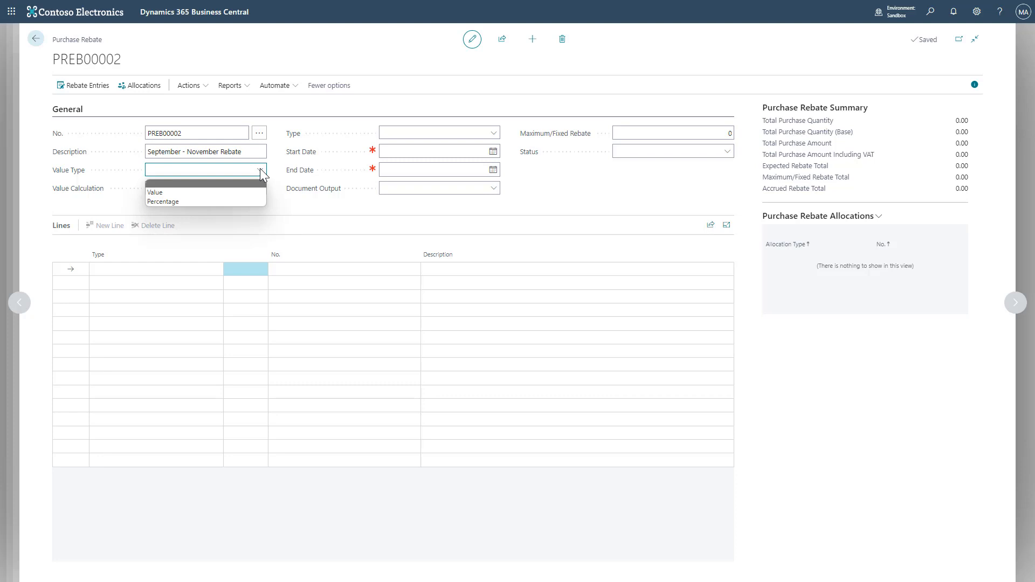
pyautogui.click(324, 206)
pyautogui.click(256, 170)
pyautogui.click(248, 192)
pyautogui.click(249, 192)
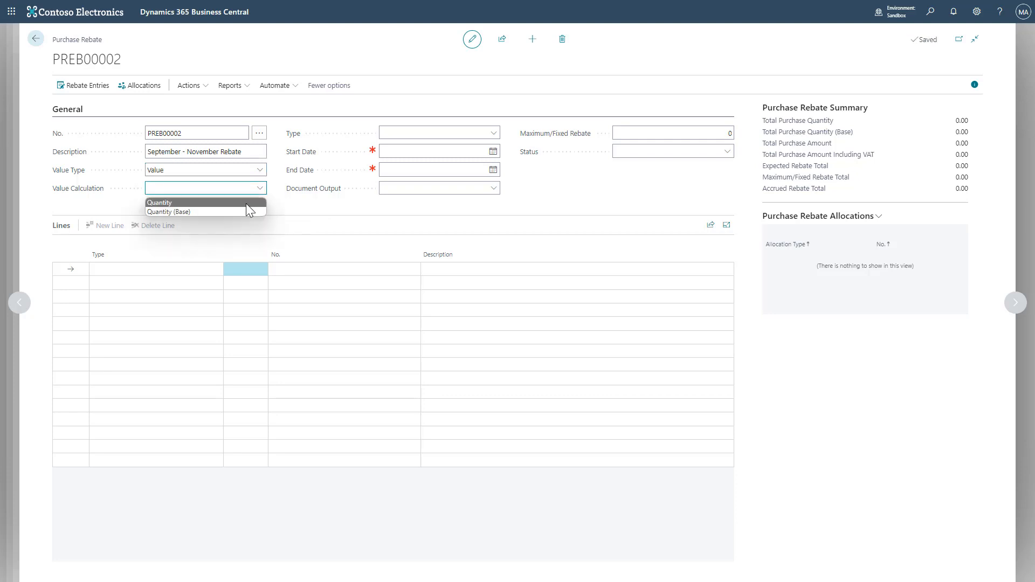
pyautogui.click(246, 205)
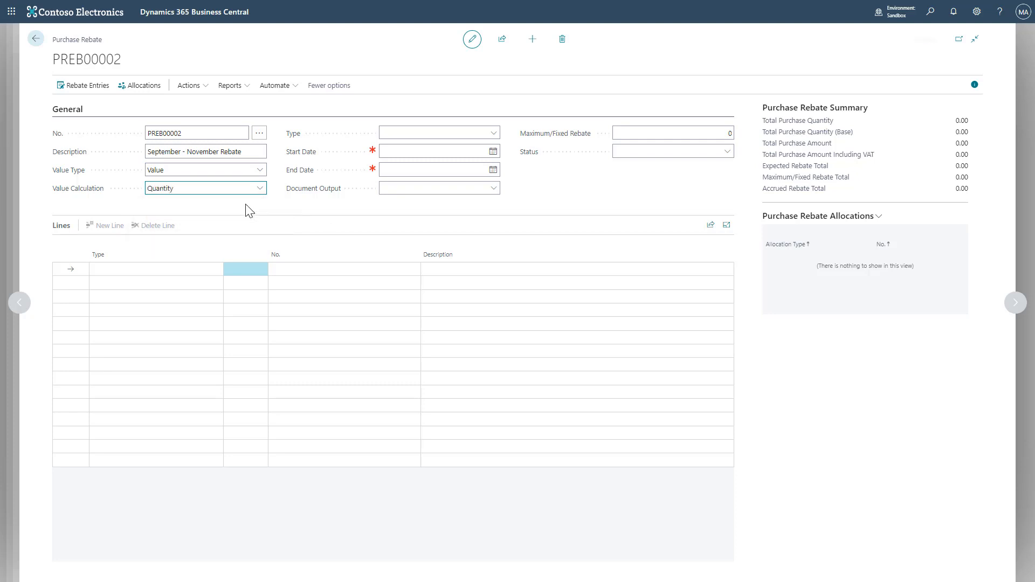
pyautogui.click(495, 137)
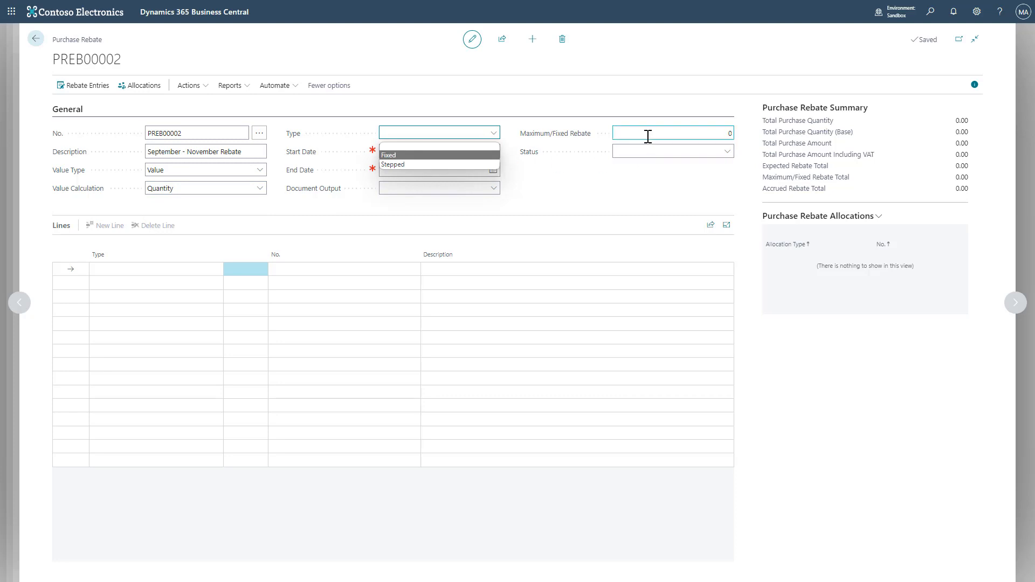
pyautogui.click(449, 164)
# - Set the rebate's start date to 01/09/2023 and end date to 30/11/2023
pyautogui.click(492, 153)
pyautogui.click(479, 167)
pyautogui.click(449, 192)
pyautogui.click(492, 170)
pyautogui.click(479, 185)
pyautogui.click(479, 185)
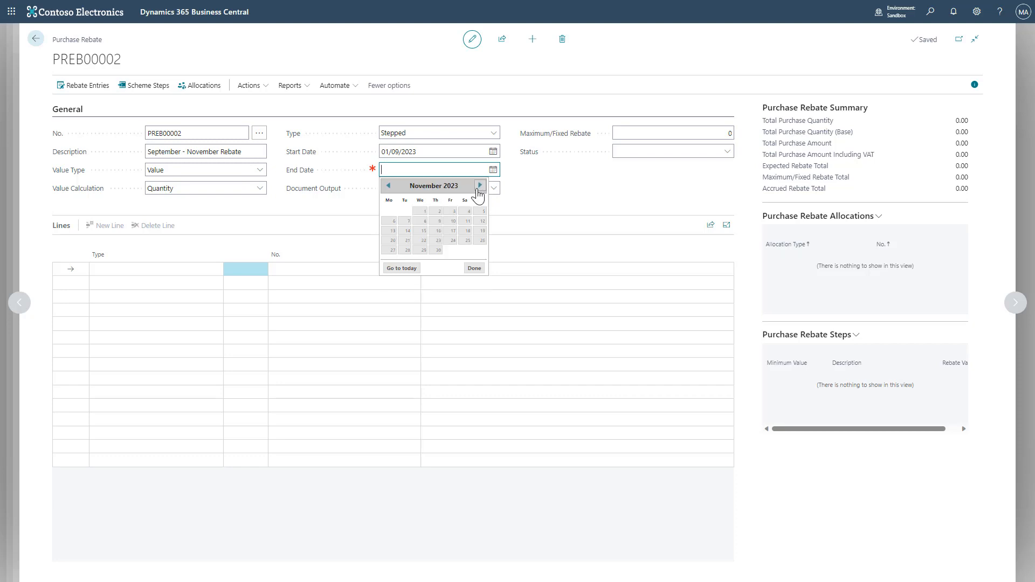
pyautogui.click(439, 250)
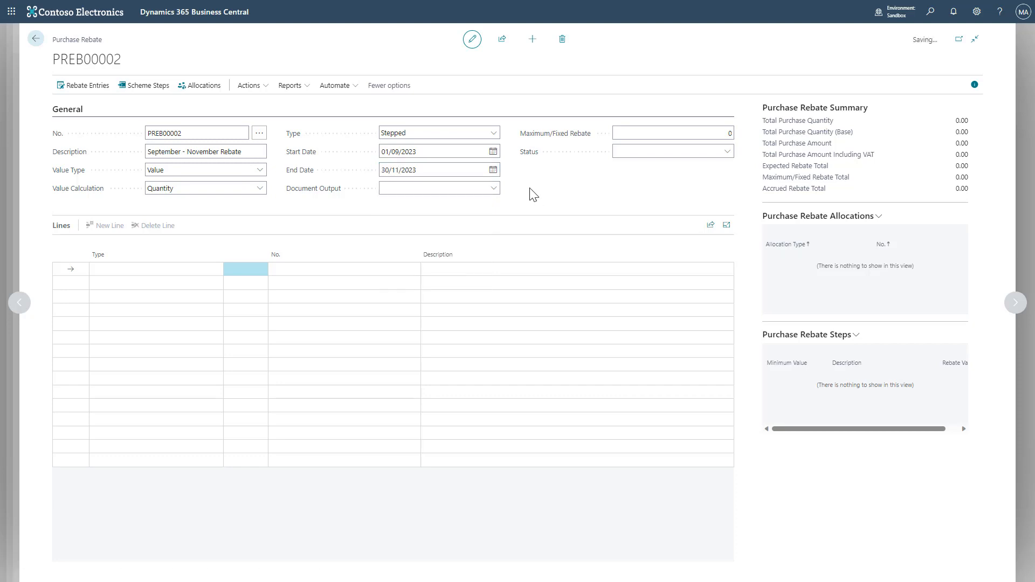
# - Set Document Output to Purchase Credit and the Maximum/Fixed Rebate to 15
pyautogui.click(495, 189)
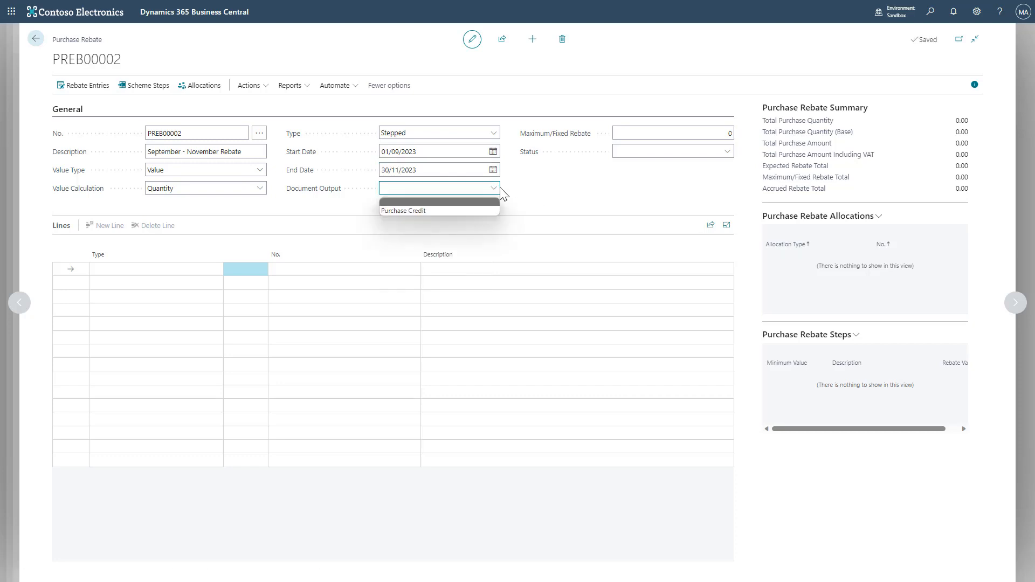
pyautogui.click(450, 212)
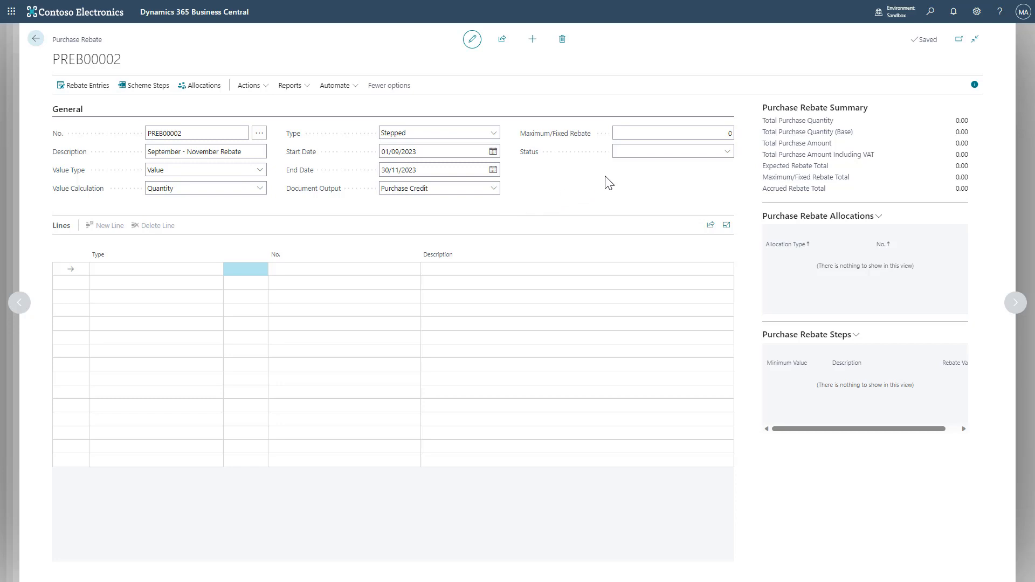
pyautogui.click(674, 133)
pyautogui.write('15')
pyautogui.press('Tab')
pyautogui.click(728, 156)
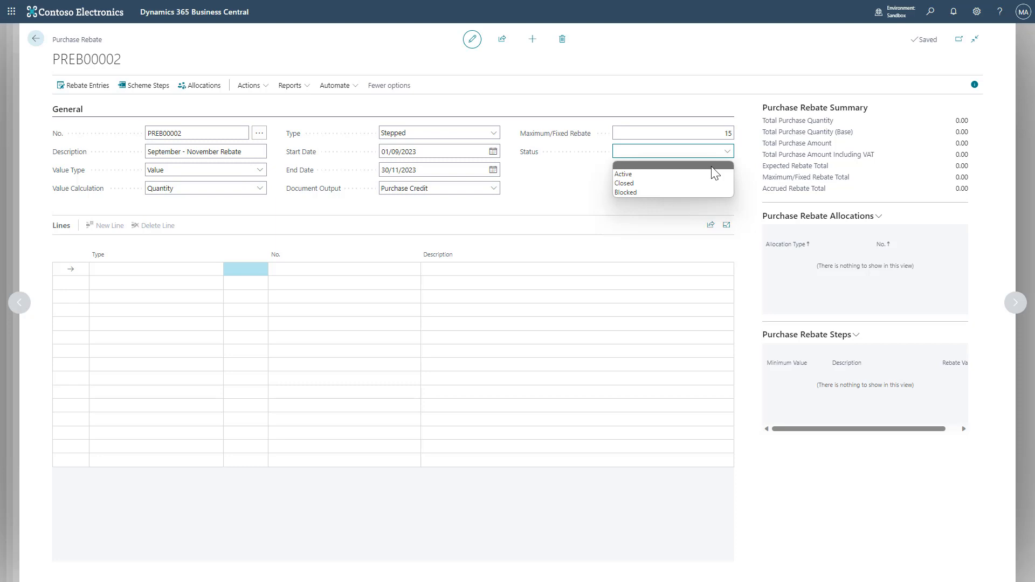
pyautogui.click(561, 176)
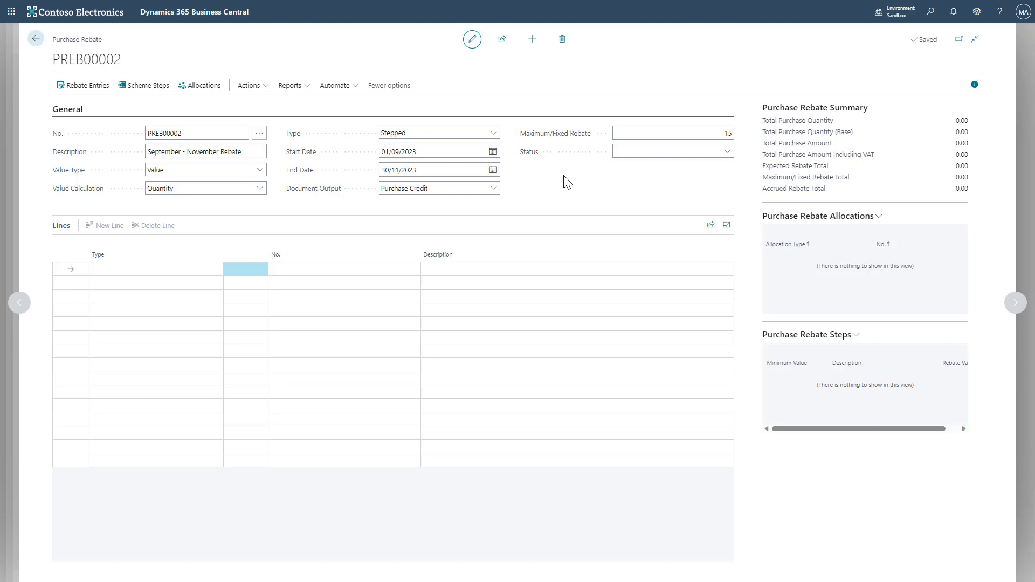
# - Add a rebate line for the Item 1908-S, LONDON Swivel Chair, blue
pyautogui.click(157, 269)
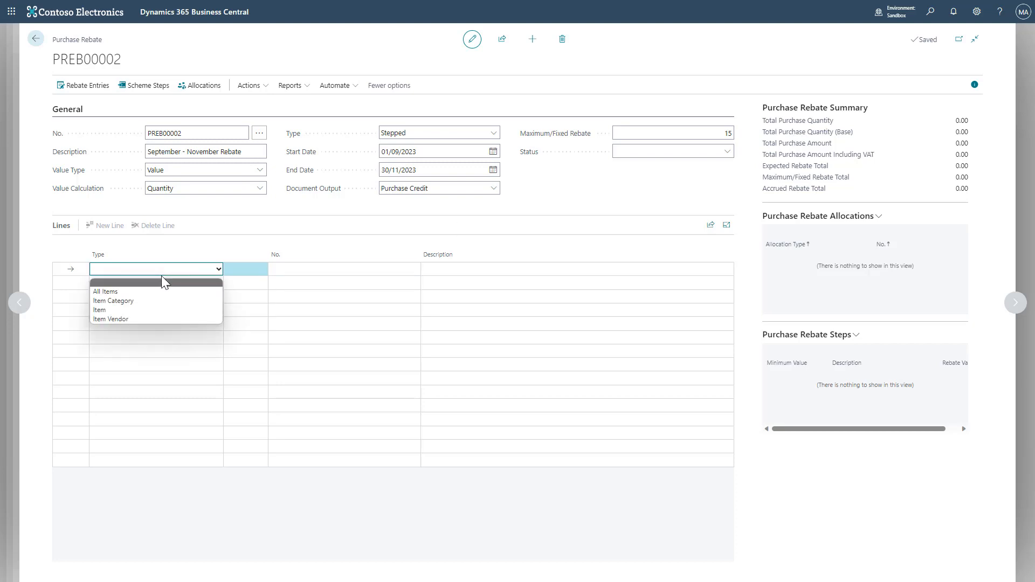
pyautogui.click(208, 309)
pyautogui.click(318, 267)
pyautogui.click(413, 268)
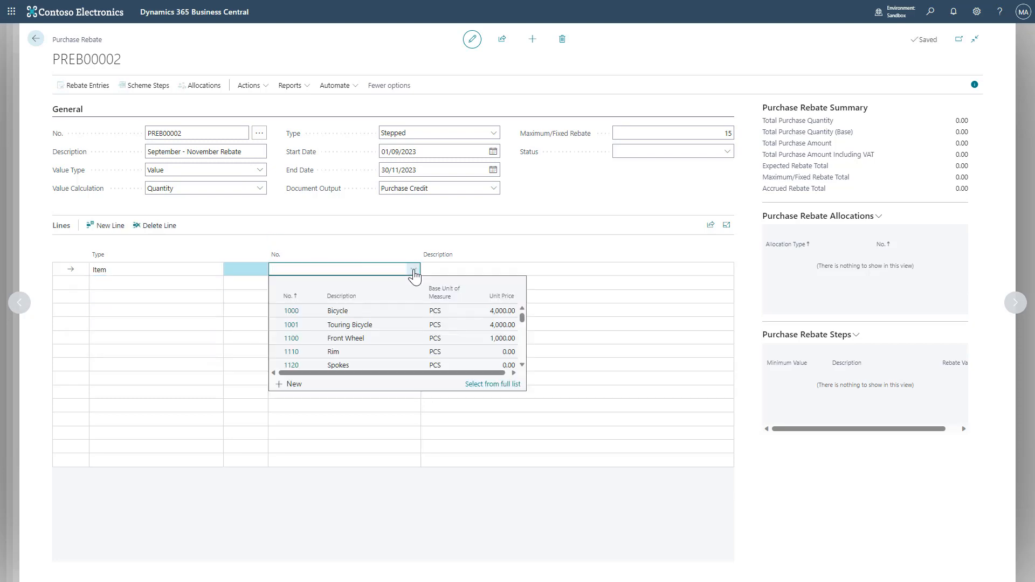
pyautogui.moveTo(519, 314); pyautogui.dragTo(521, 330)
pyautogui.scroll(-5, 519, 332)
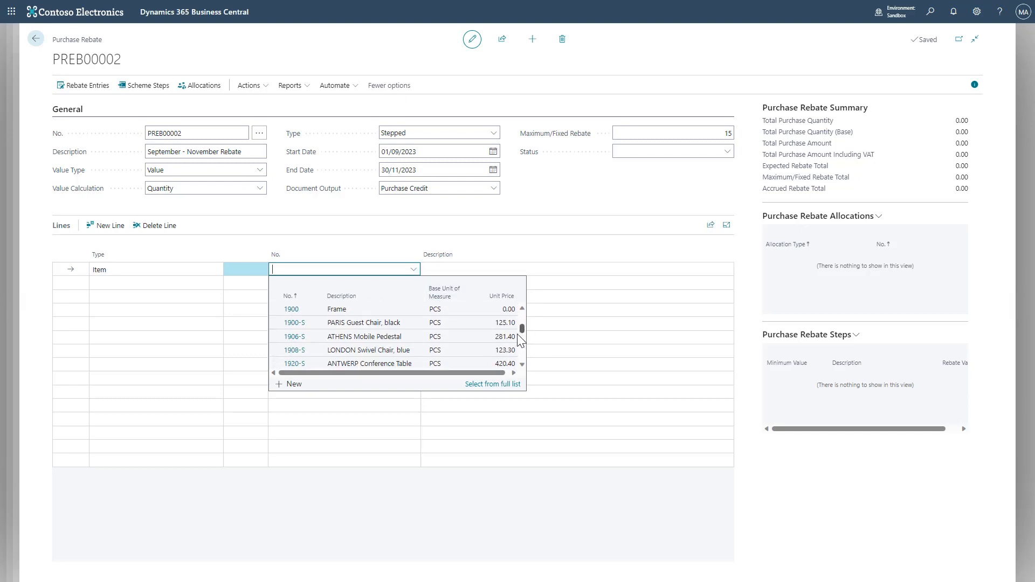
pyautogui.click(416, 351)
# - Add a second rebate line for the Item Category TABLE
pyautogui.click(173, 285)
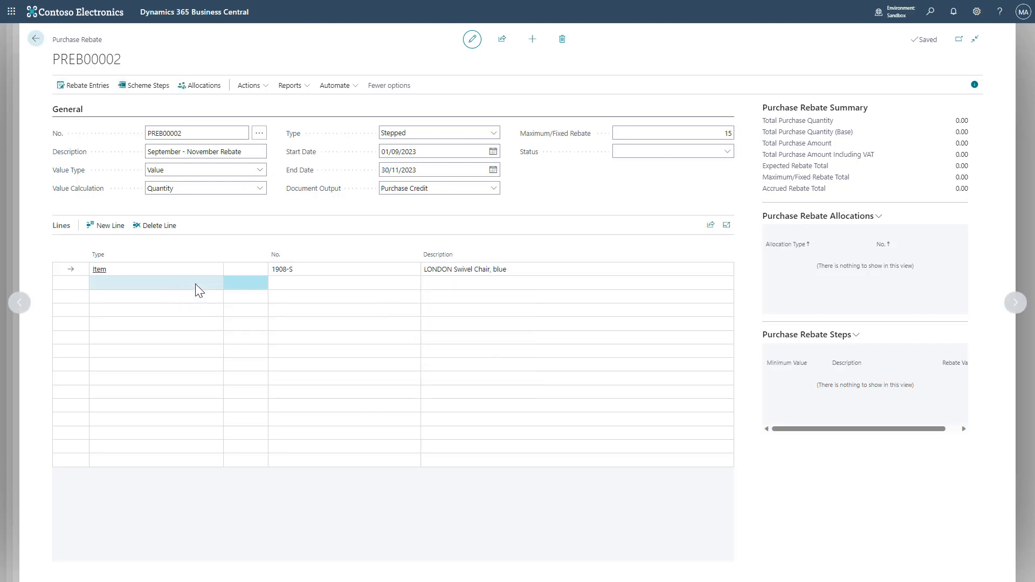
pyautogui.click(212, 283)
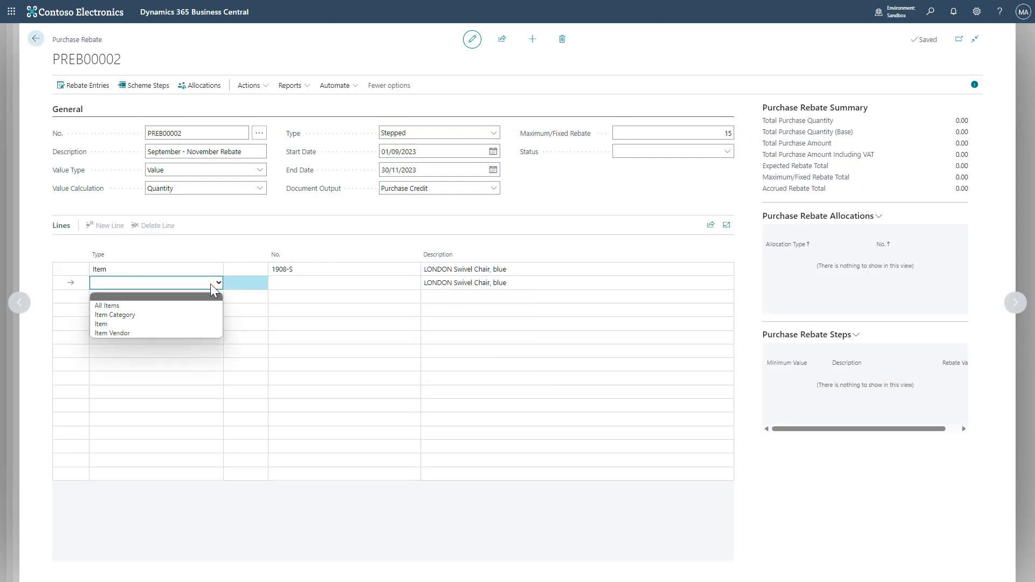
pyautogui.click(201, 312)
pyautogui.click(324, 284)
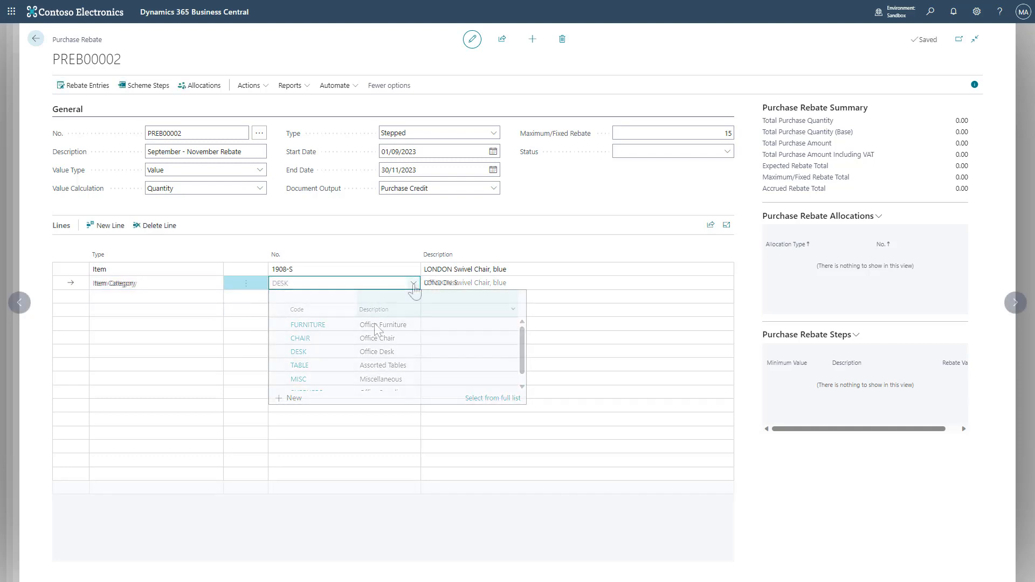
pyautogui.click(414, 284)
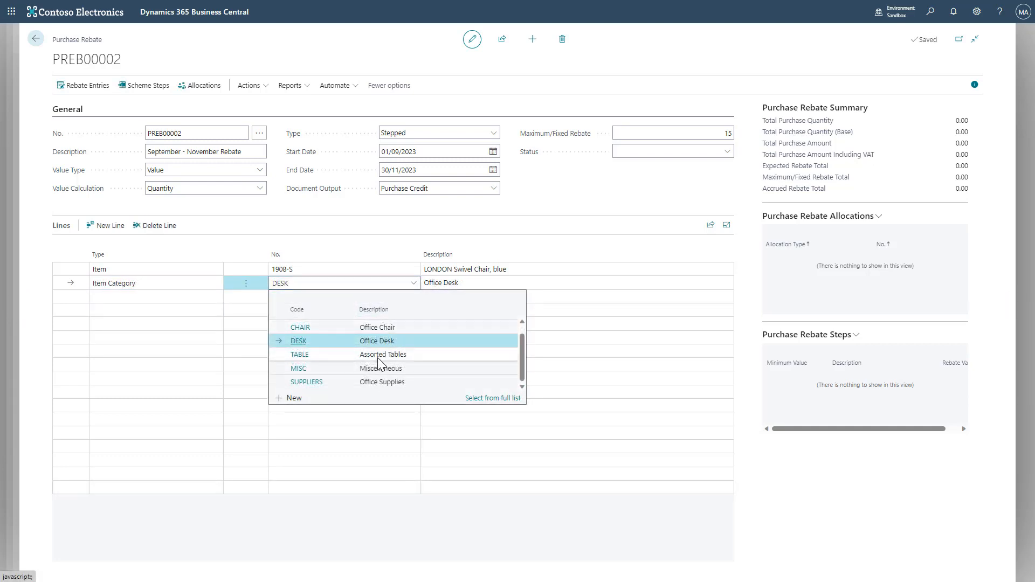
pyautogui.click(374, 355)
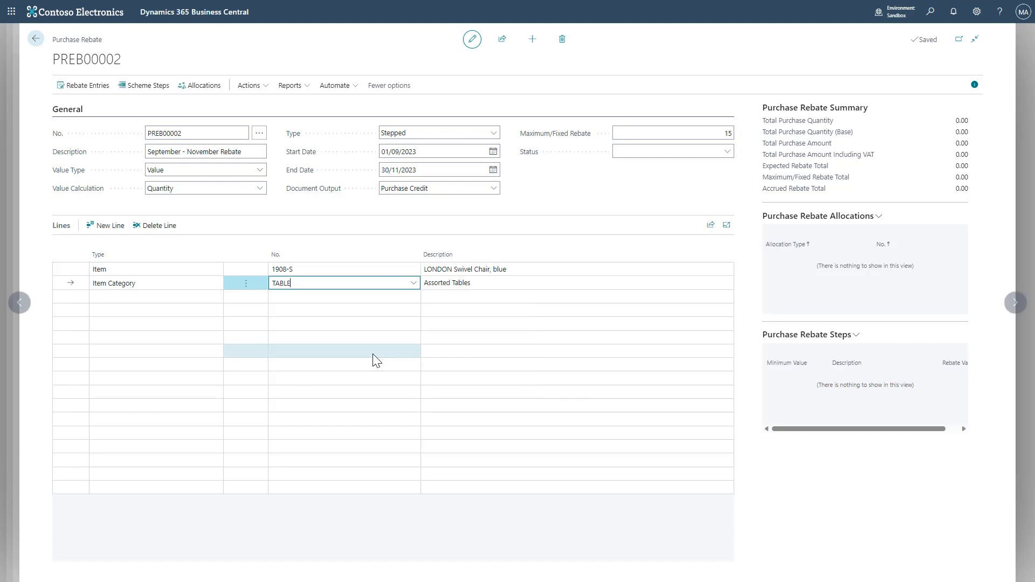
# - Open the scheme steps and add a step with minimum value 2,000 and rebate value 5
pyautogui.click(353, 273)
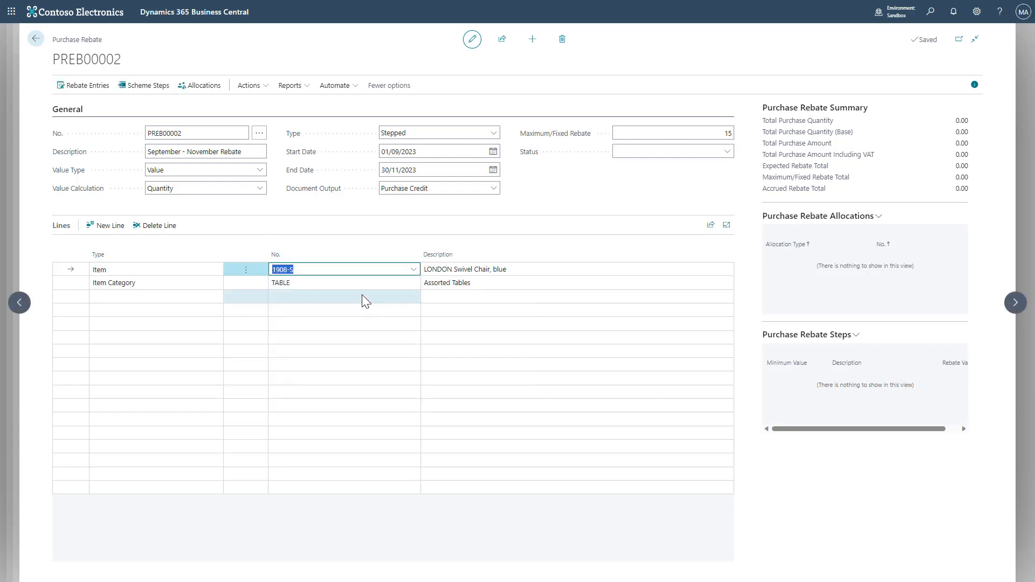
pyautogui.click(148, 92)
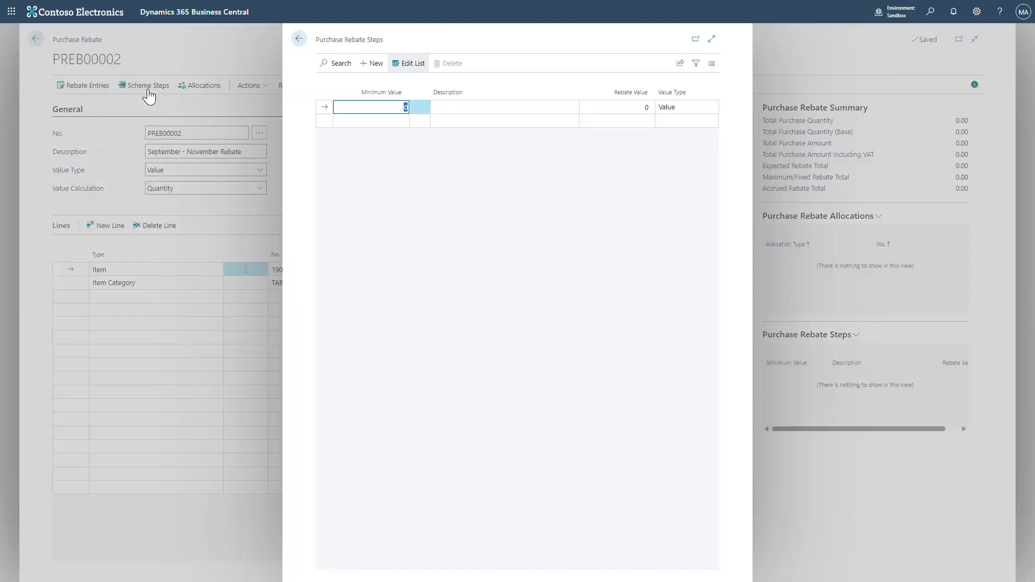
pyautogui.write('2,')
pyautogui.write('000')
pyautogui.click(606, 107)
pyautogui.write('5')
pyautogui.click(381, 119)
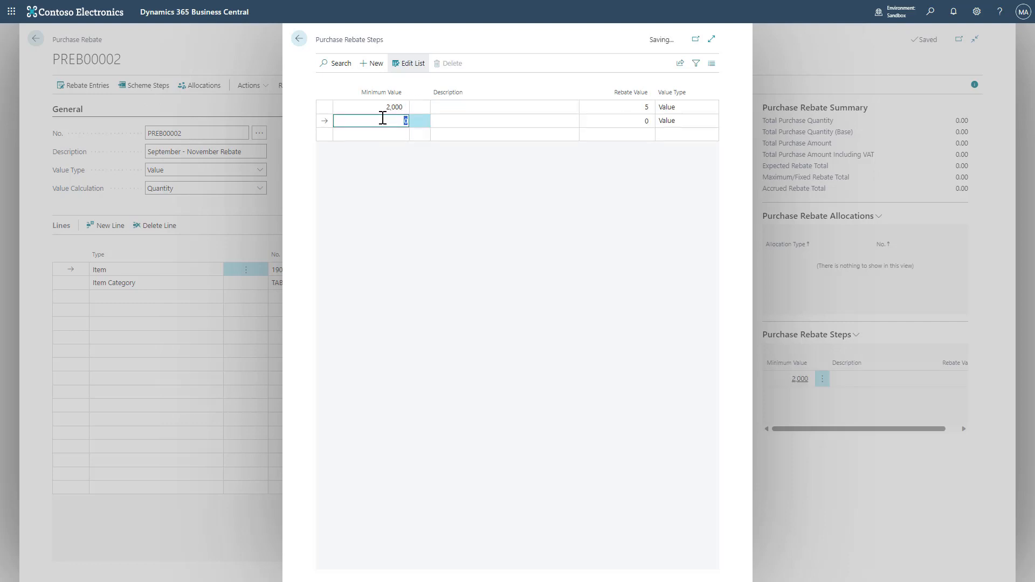
# - Add steps with minimum 10,000 at rebate value 10 and minimum 20,000 at rebate value 15, then close the steps
pyautogui.write('10000')
pyautogui.click(629, 123)
pyautogui.write('10')
pyautogui.click(389, 140)
pyautogui.write('20000')
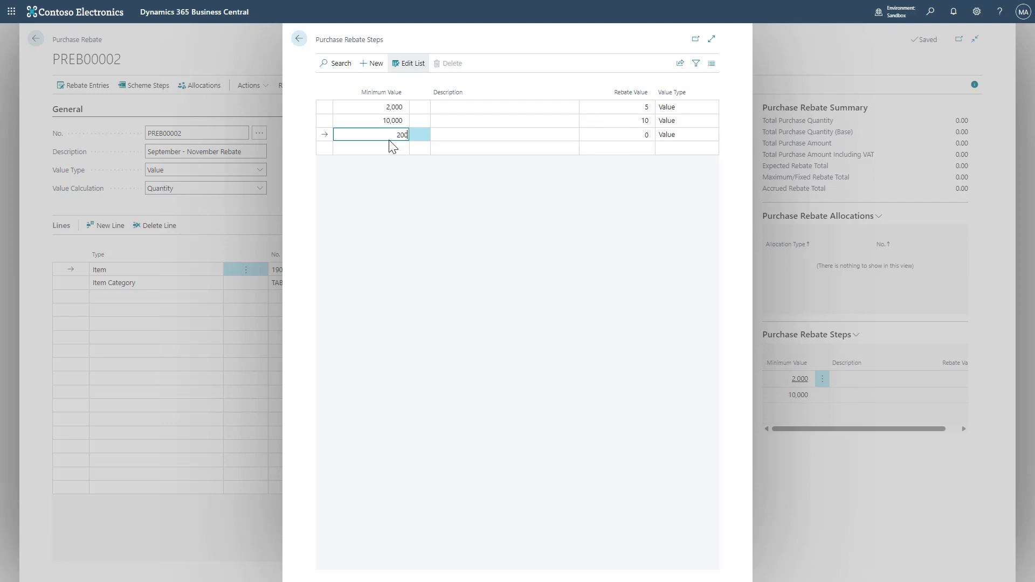
pyautogui.click(627, 134)
pyautogui.write('15')
pyautogui.click(607, 194)
pyautogui.click(299, 38)
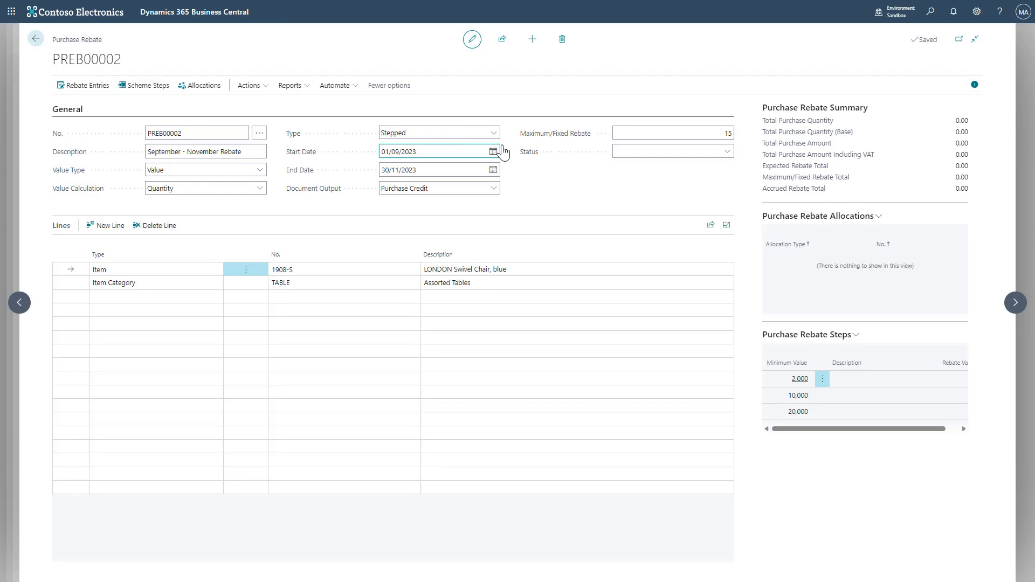
# - Open the rebate allocations and add a Vendor allocation for vendor 20000, AR Day Property Management
pyautogui.click(199, 89)
pyautogui.click(492, 108)
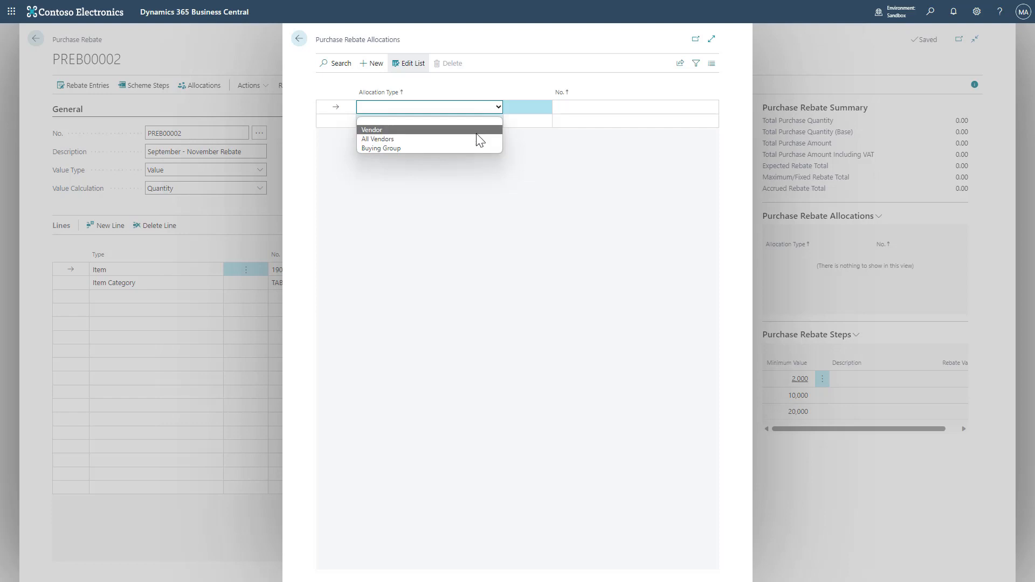
pyautogui.click(477, 130)
pyautogui.click(652, 110)
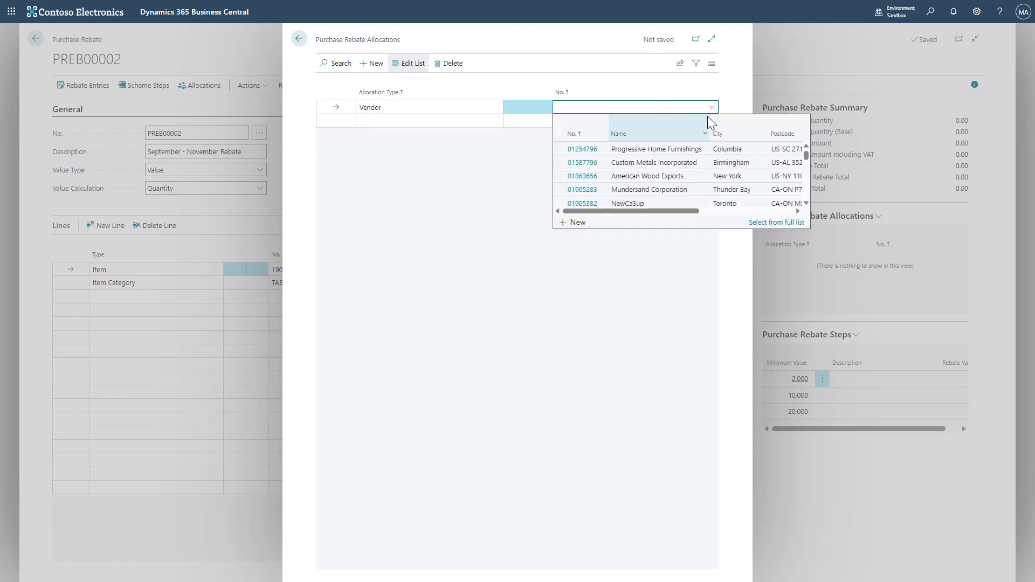
pyautogui.scroll(-3, 663, 172)
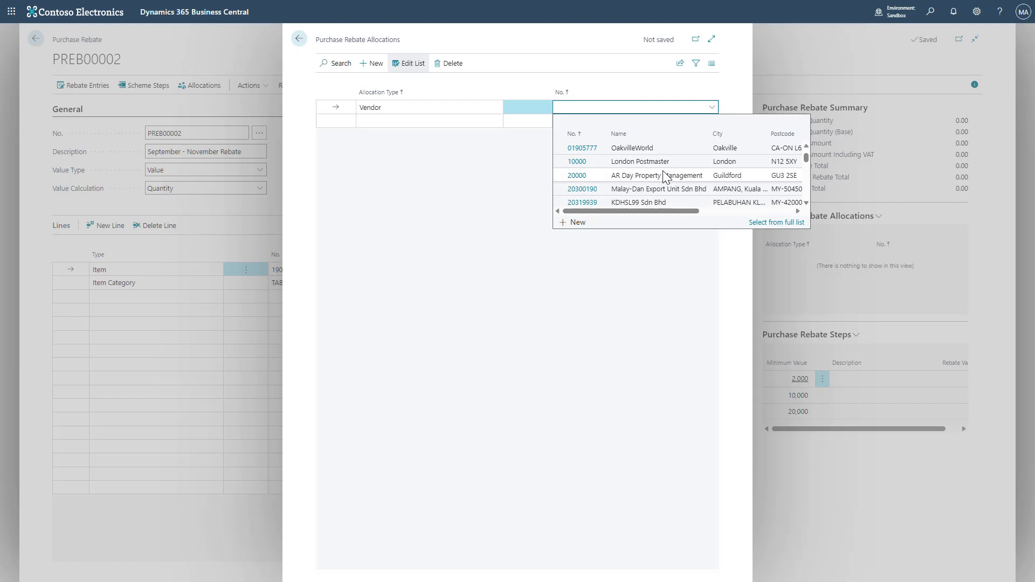
pyautogui.click(662, 172)
# - Try to add a Buying Group allocation line, then close the allocations page
pyautogui.click(480, 121)
pyautogui.click(480, 121)
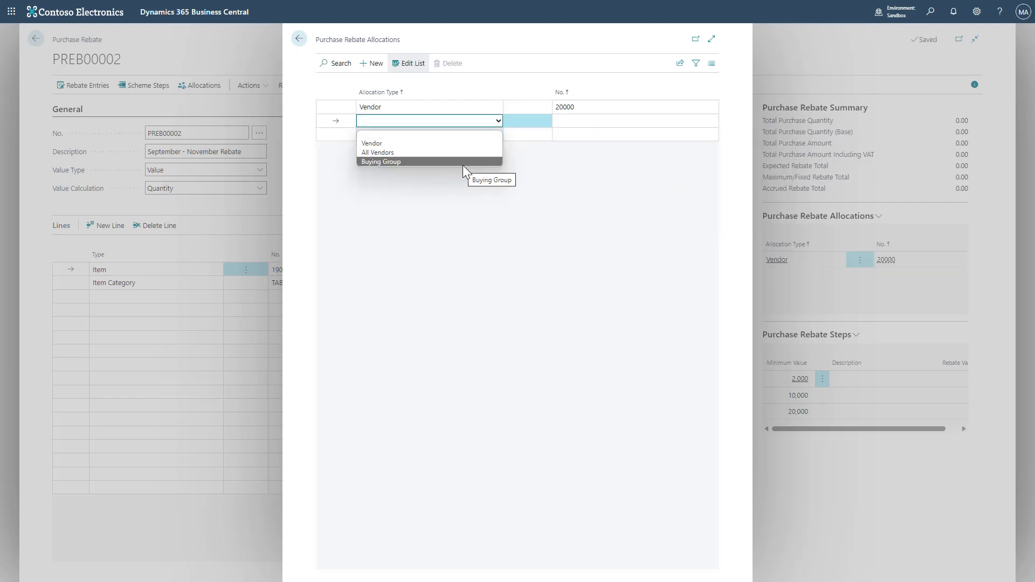
pyautogui.click(460, 184)
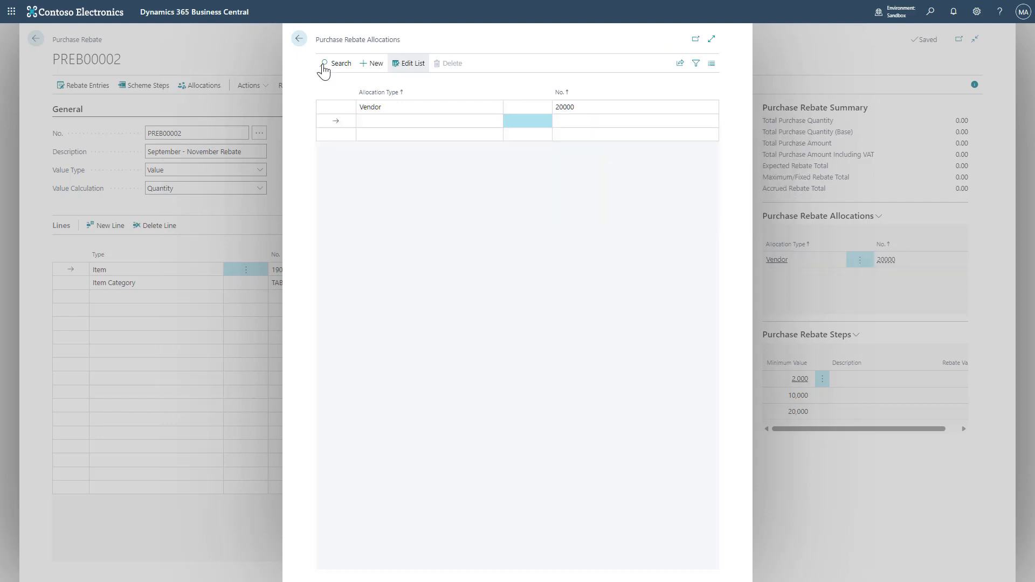
pyautogui.click(303, 40)
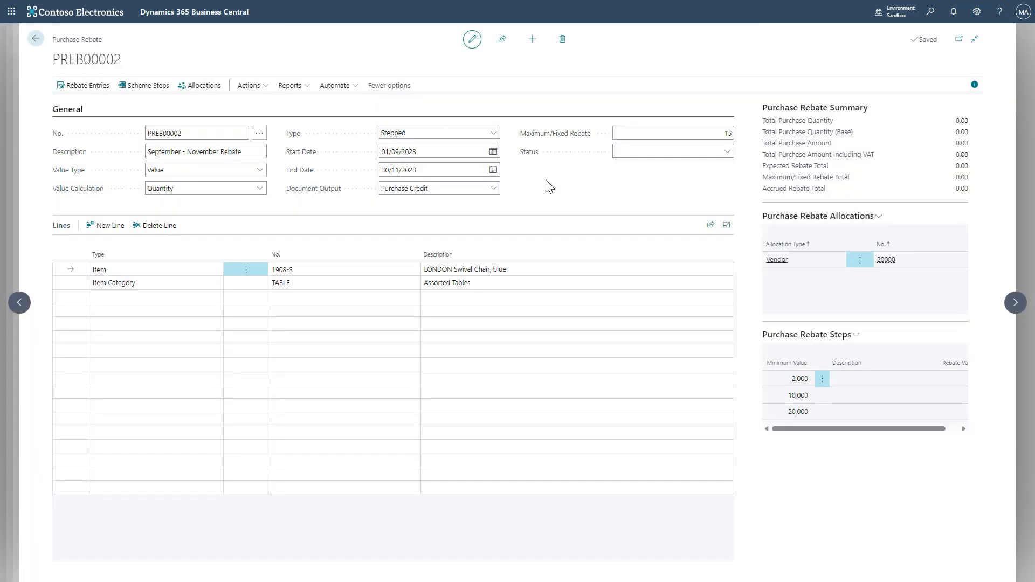
# - Open the Buying Groups page and create buying group BG1 with description Buying Group Vendor
pyautogui.click(930, 12)
pyautogui.write('buying group')
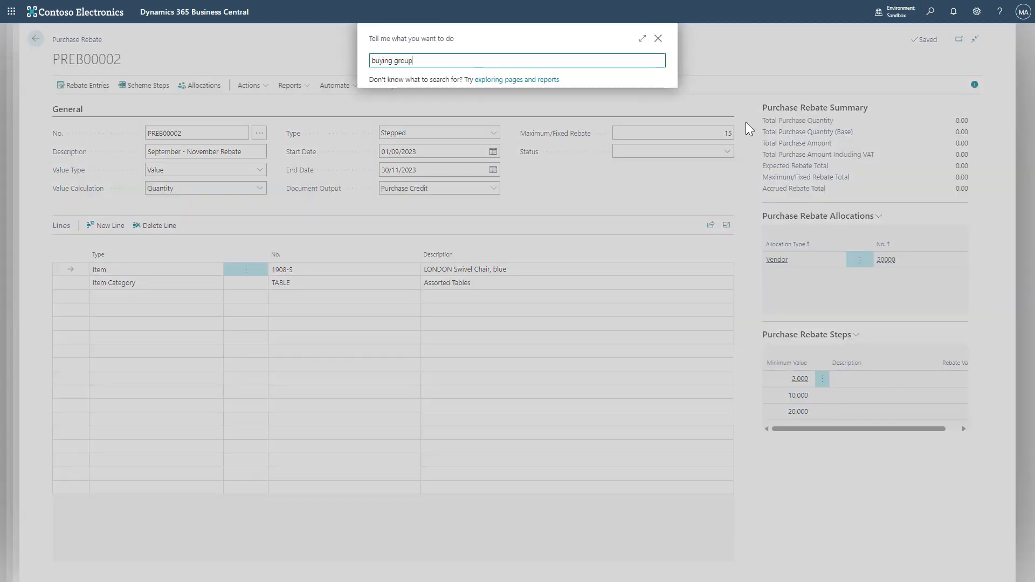
pyautogui.click(485, 112)
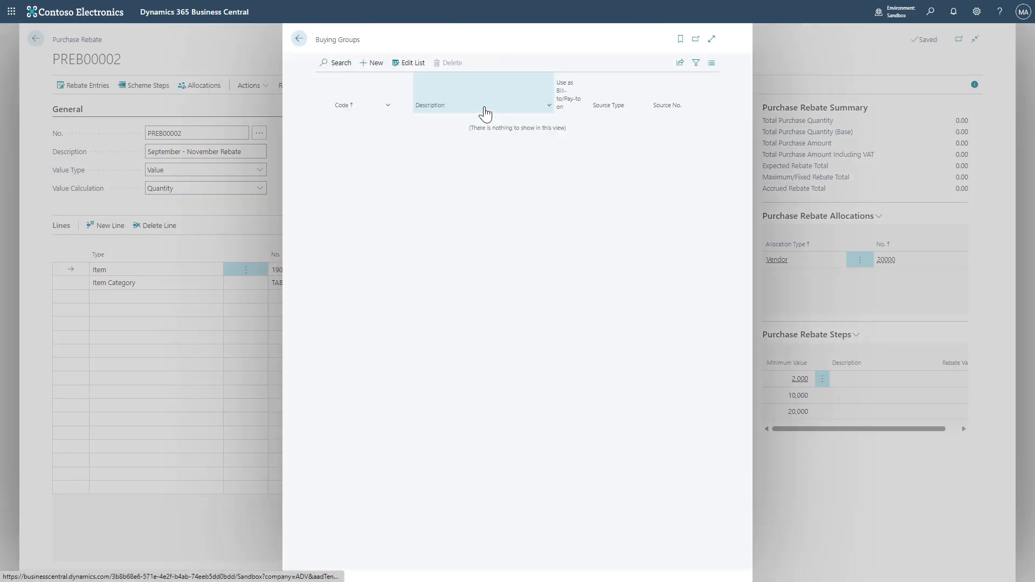
pyautogui.click(376, 63)
pyautogui.write('BG')
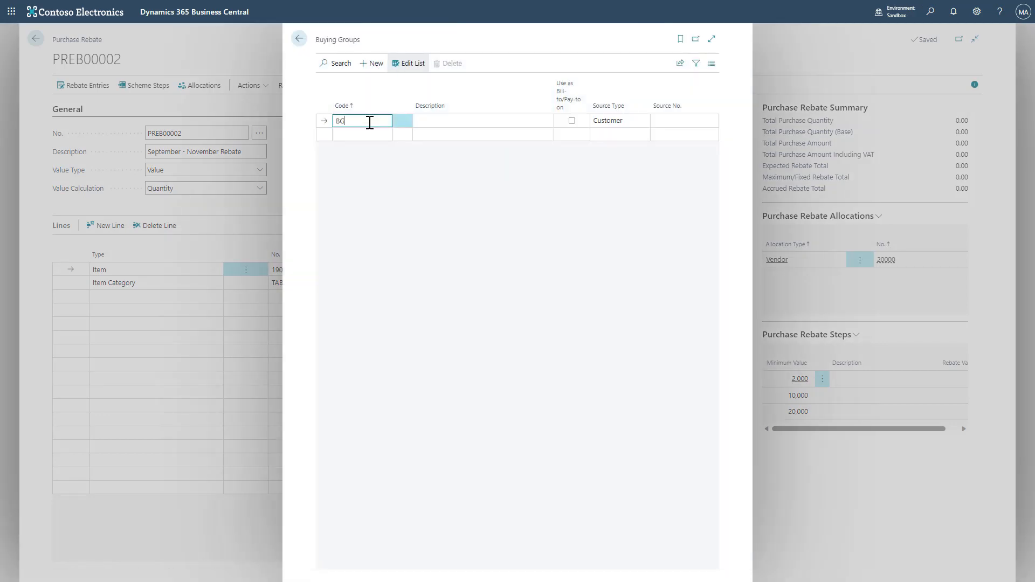
pyautogui.write('1')
pyautogui.press('Tab')
pyautogui.write('Buying Group')
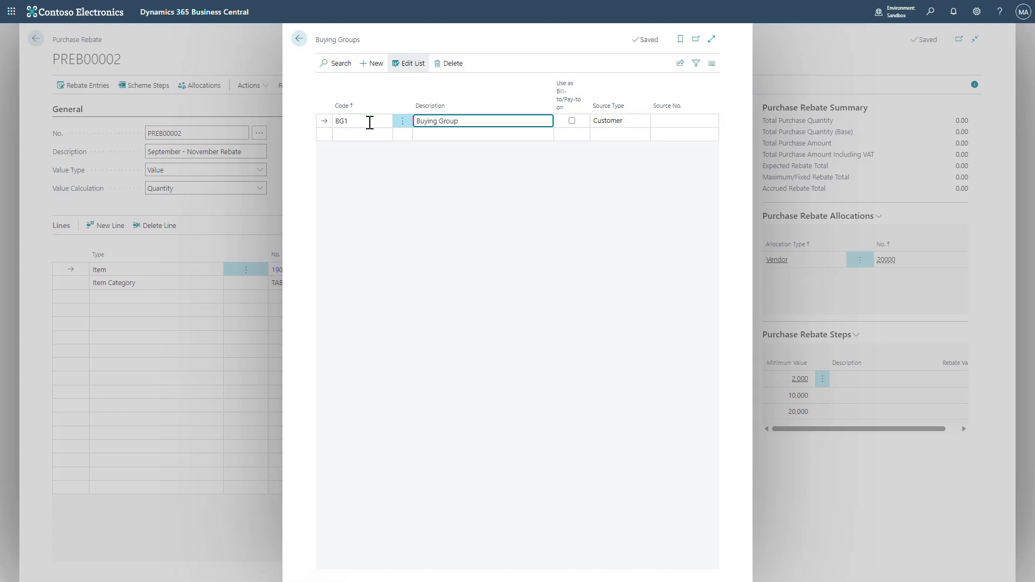
pyautogui.write(' Vendor')
# - Enable Use as Bill-to/Pay-to on for BG1 and set its source type to Vendor
pyautogui.click(575, 121)
pyautogui.click(572, 121)
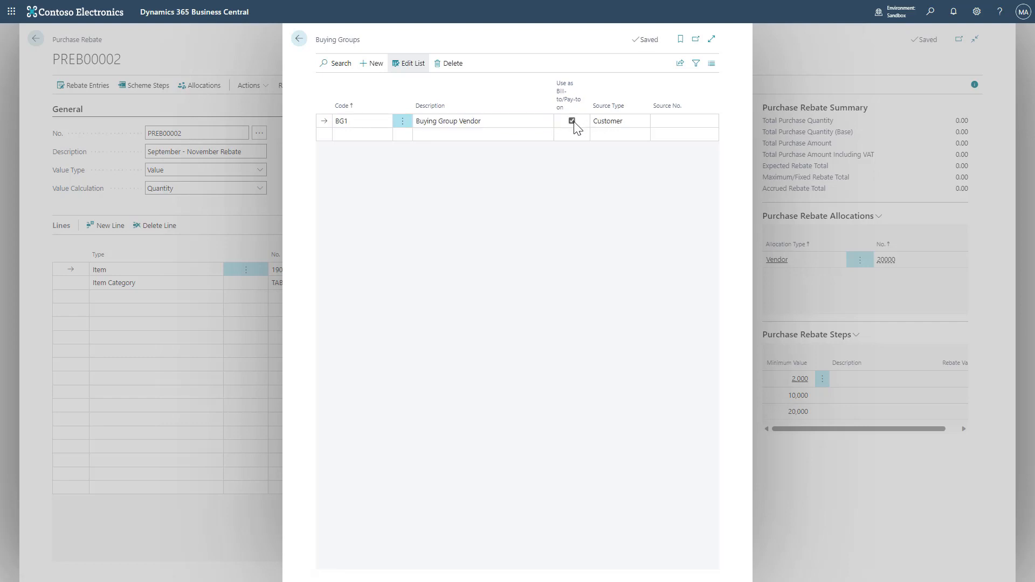
pyautogui.click(624, 124)
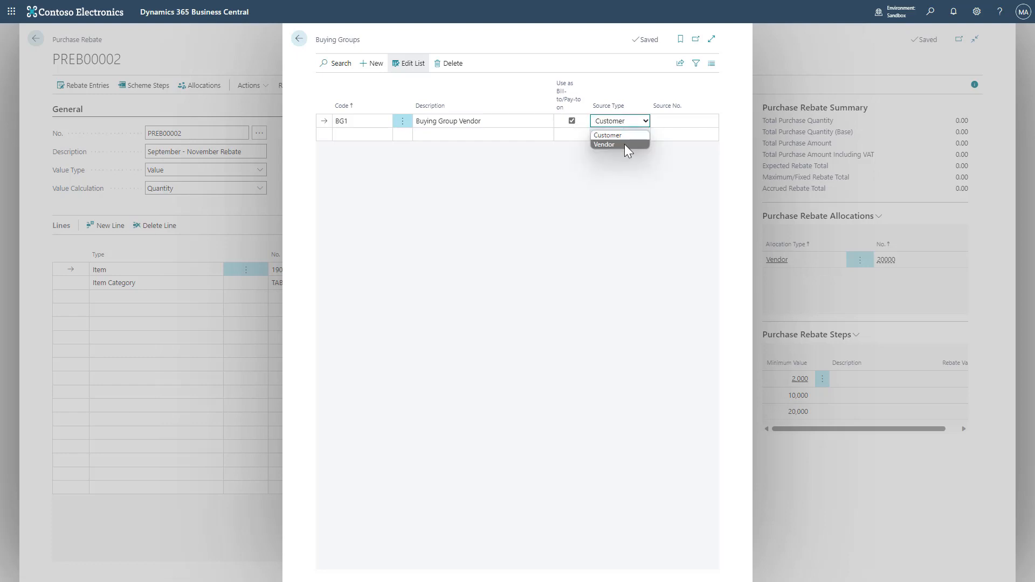
pyautogui.click(624, 144)
# - Assign buying group BG1 in the Rebates section of vendor 30000 CoolWood Technologies' card
pyautogui.click(687, 122)
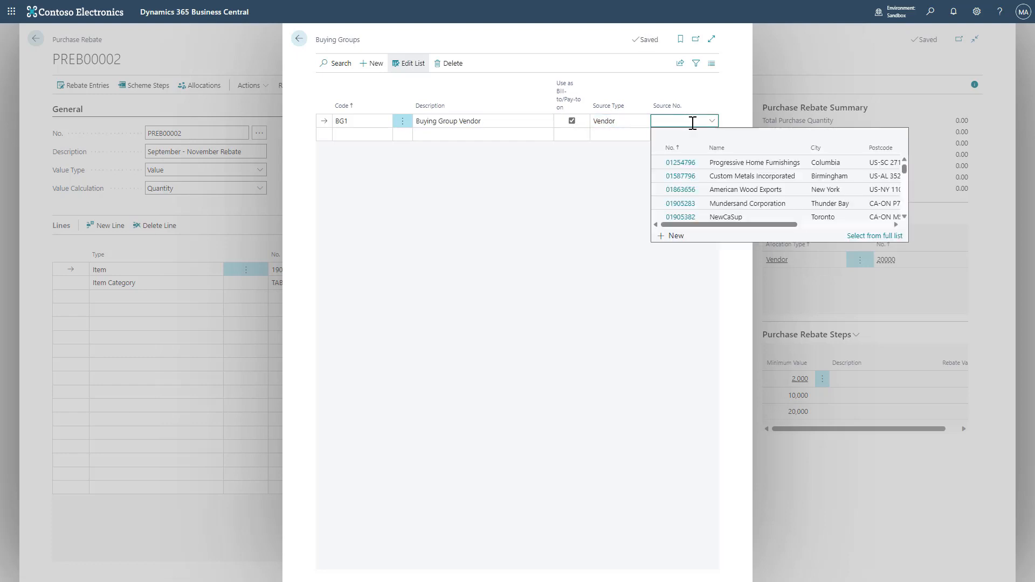
pyautogui.scroll(-2, 720, 186)
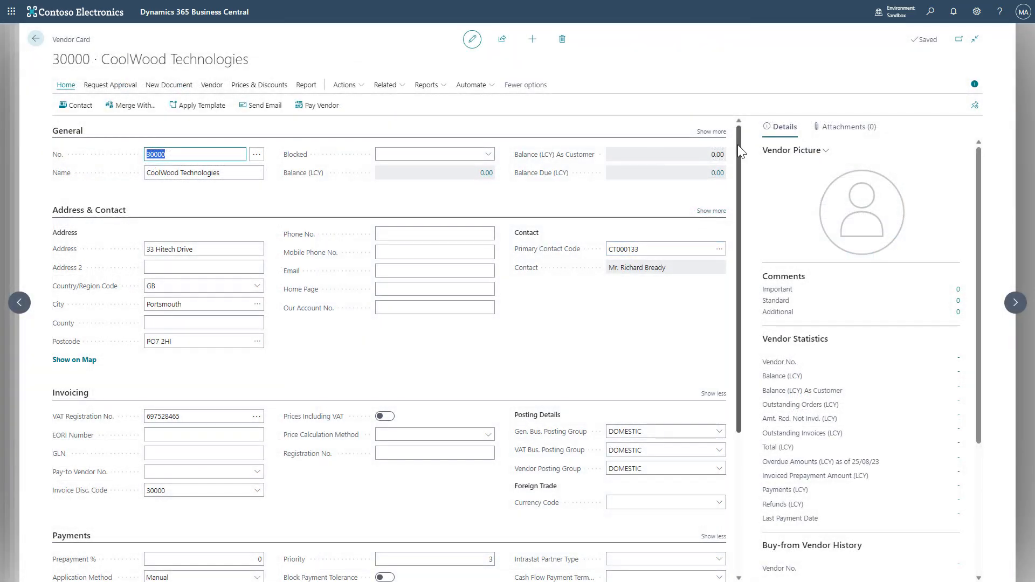
pyautogui.moveTo(737, 144); pyautogui.dragTo(738, 286)
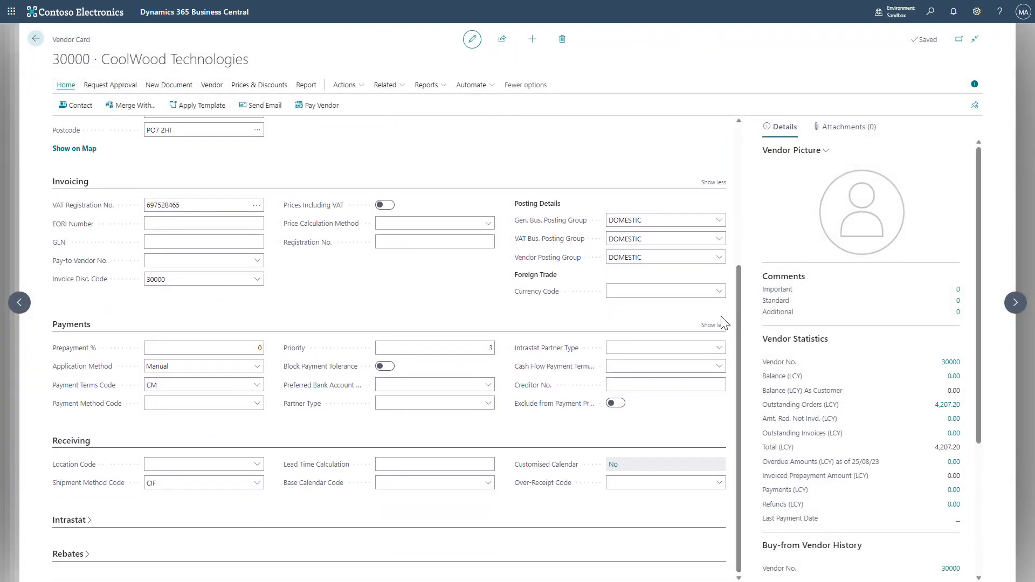
pyautogui.click(69, 555)
pyautogui.scroll(3, 605, 531)
pyautogui.scroll(-3, 604, 517)
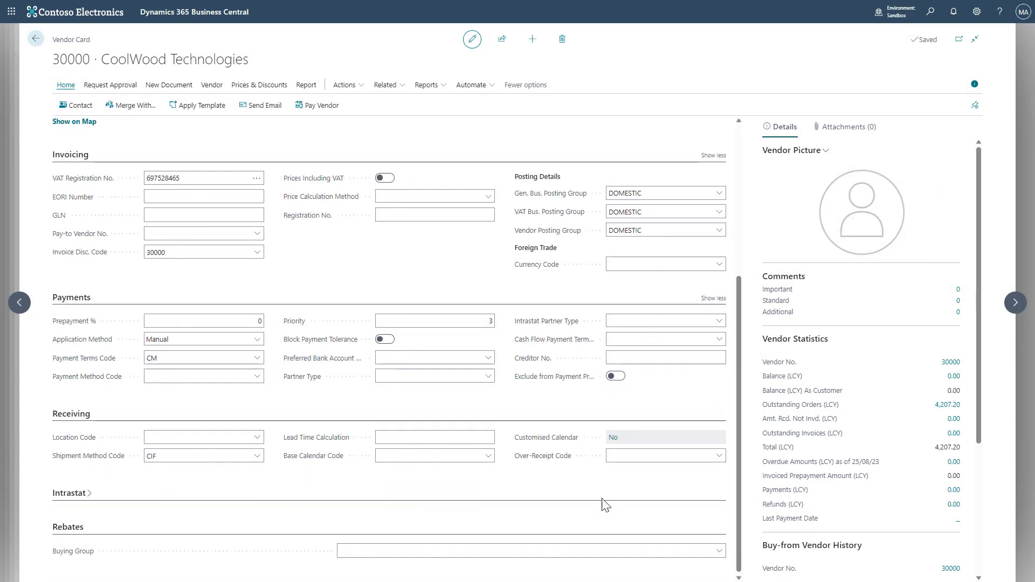
pyautogui.click(720, 551)
pyautogui.click(484, 489)
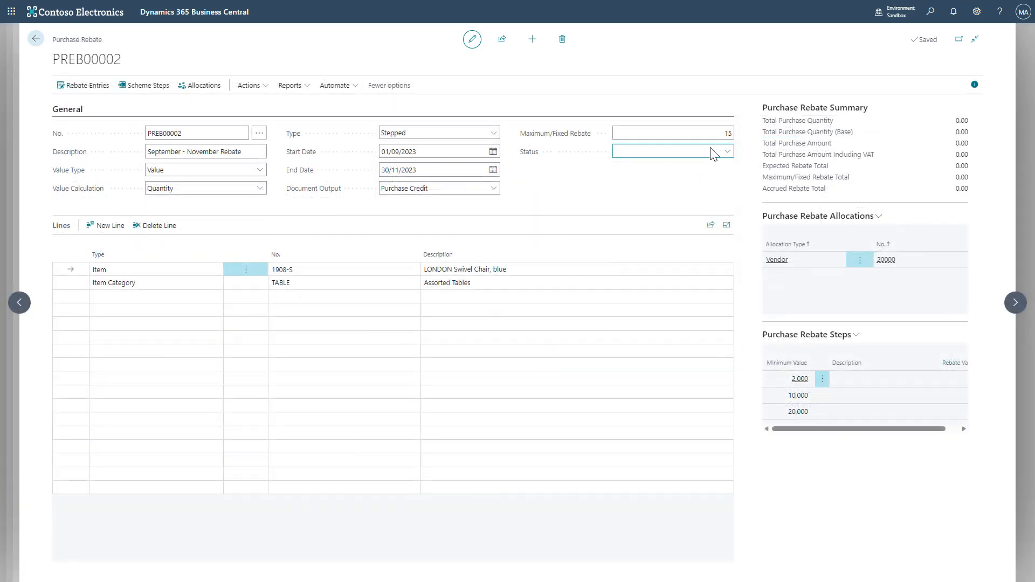
# - Set the purchase rebate PREB00002's status to Active
pyautogui.click(710, 153)
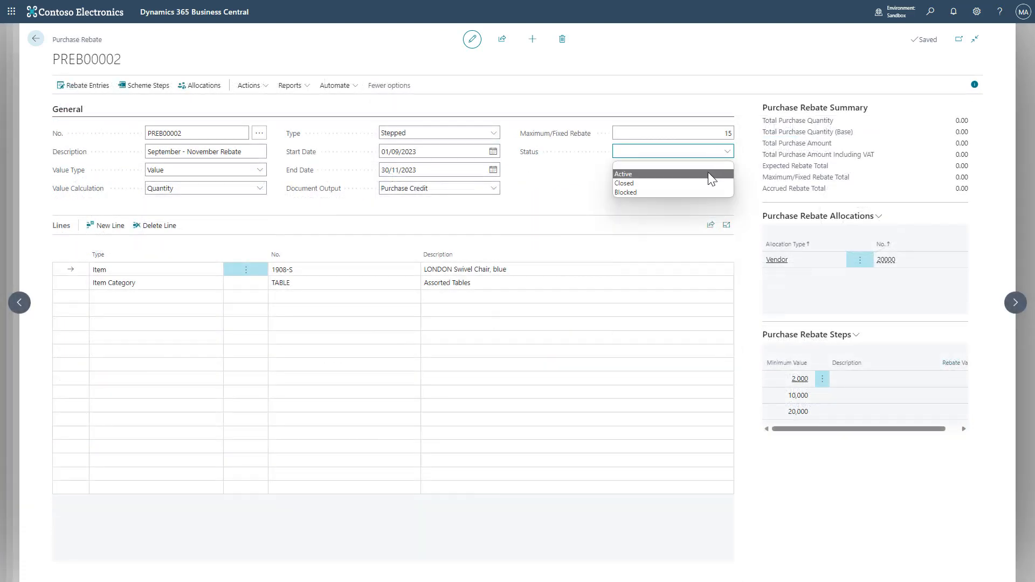
pyautogui.click(709, 174)
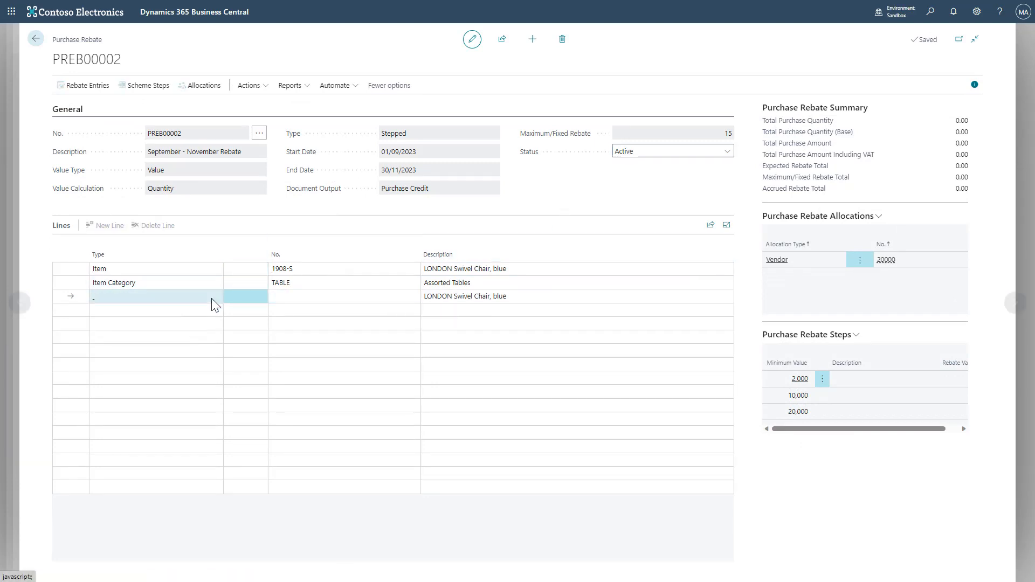
pyautogui.click(651, 152)
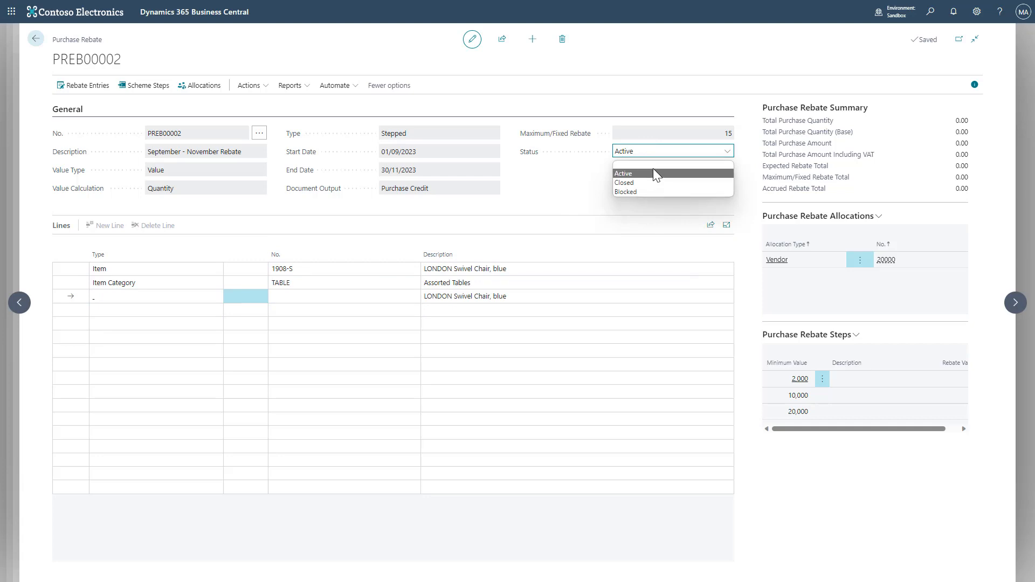
pyautogui.click(652, 167)
pyautogui.click(646, 151)
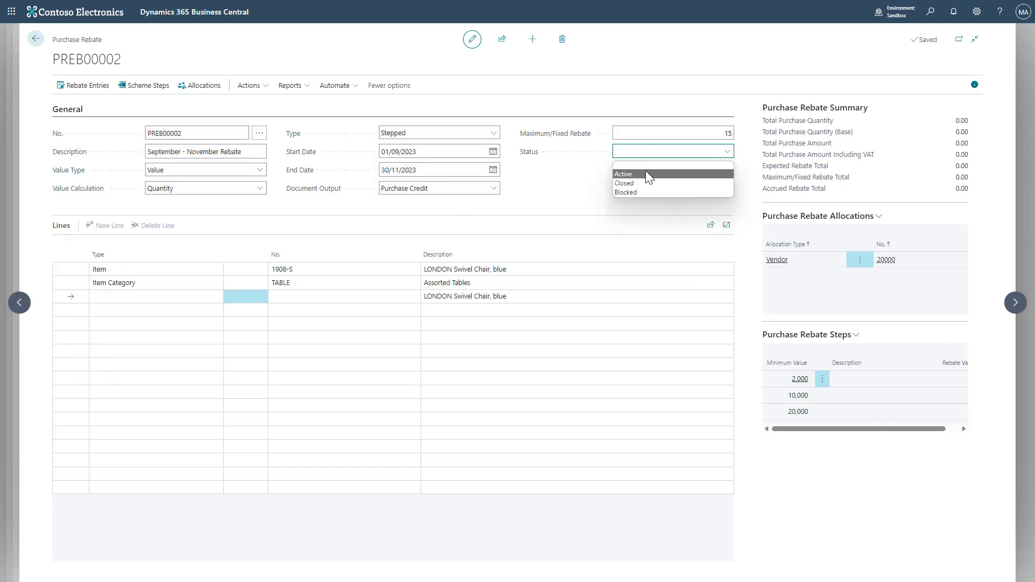
pyautogui.click(638, 178)
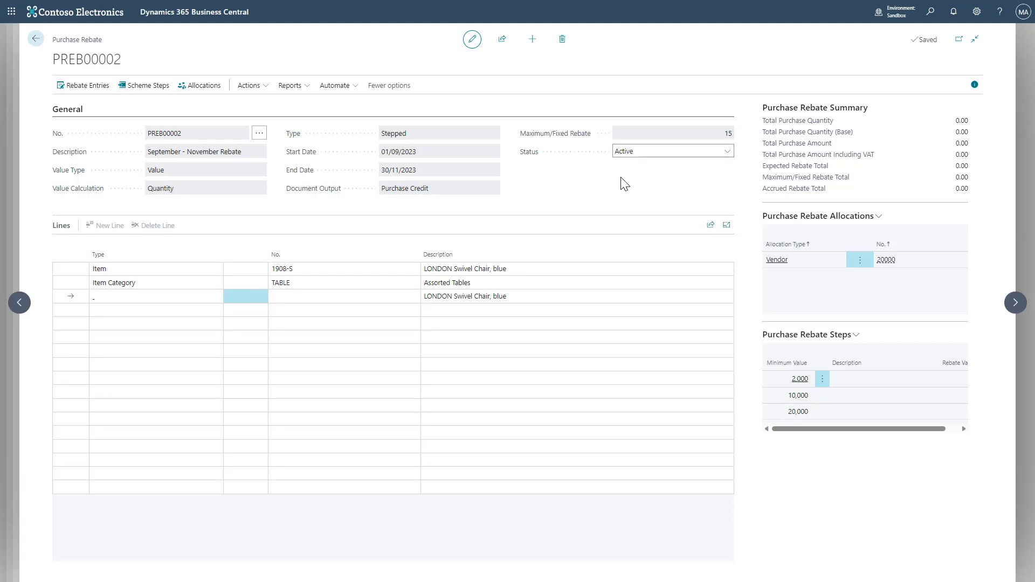
# - Open the Sales Rebates list and browse to sales rebate SREB0001
pyautogui.click(929, 11)
pyautogui.write('sales rebate')
pyautogui.click(516, 106)
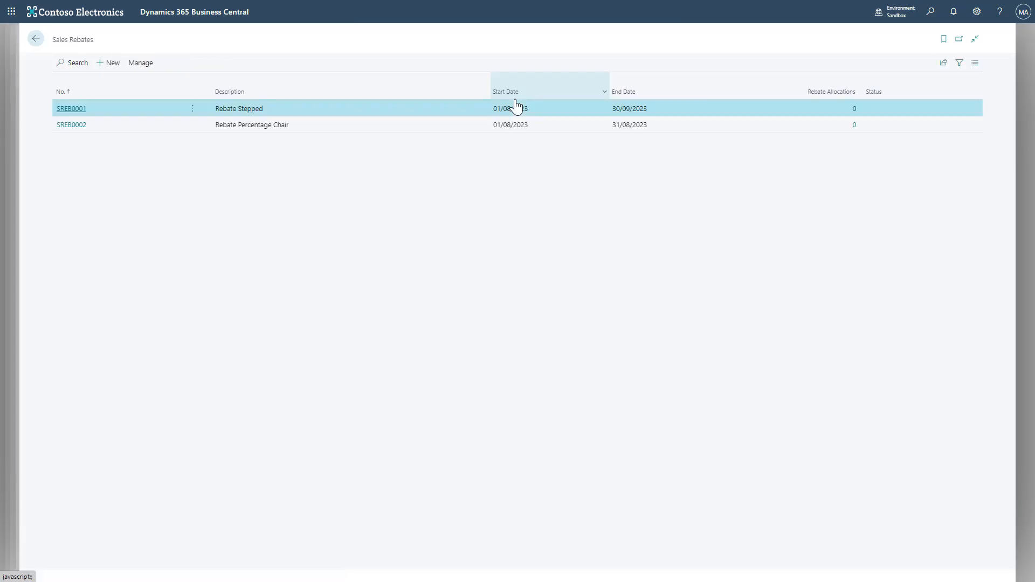
pyautogui.click(75, 127)
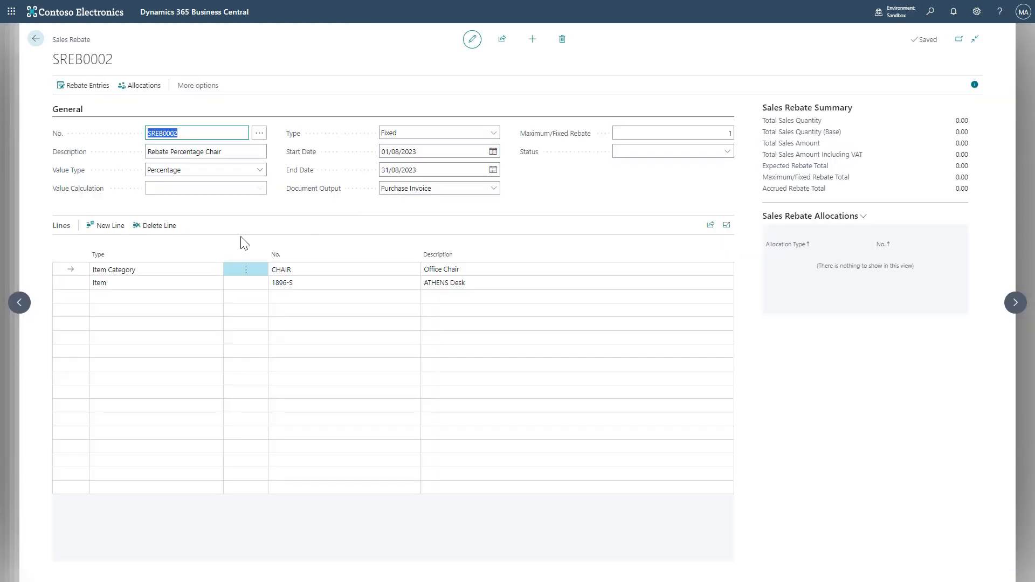
pyautogui.click(19, 302)
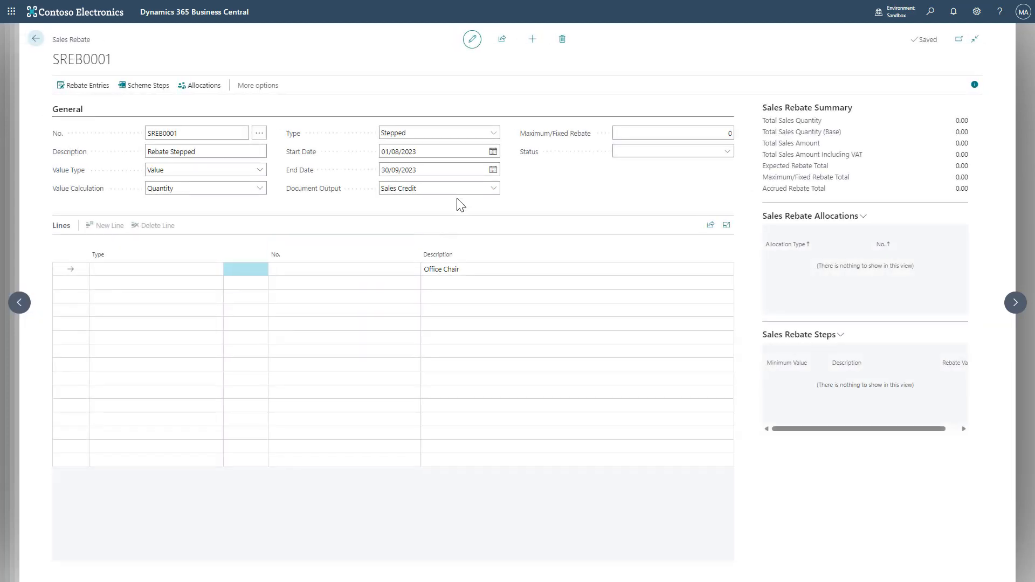
# - Set the sales rebate's line type to All Items
pyautogui.click(205, 270)
pyautogui.click(199, 271)
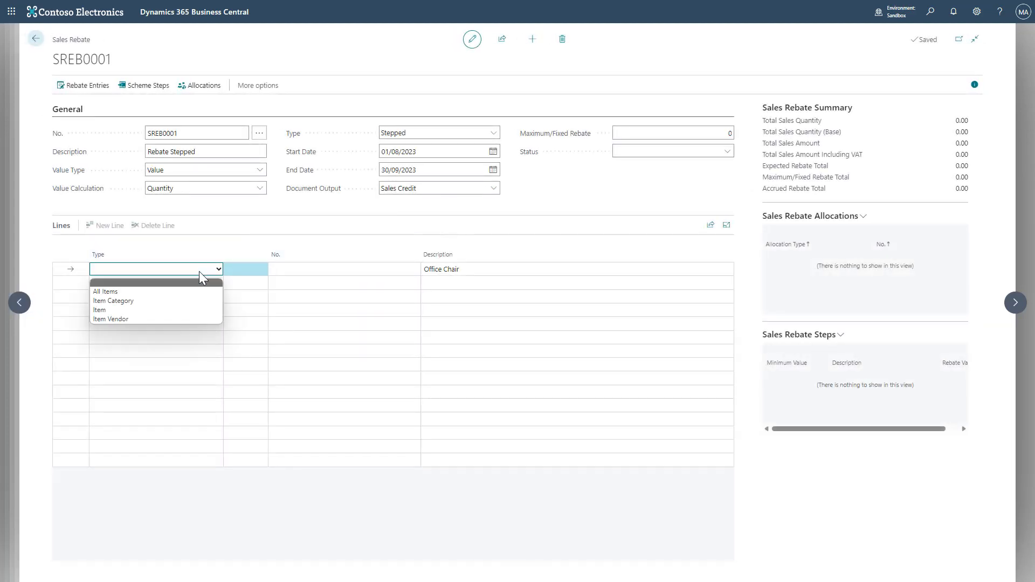
pyautogui.click(194, 292)
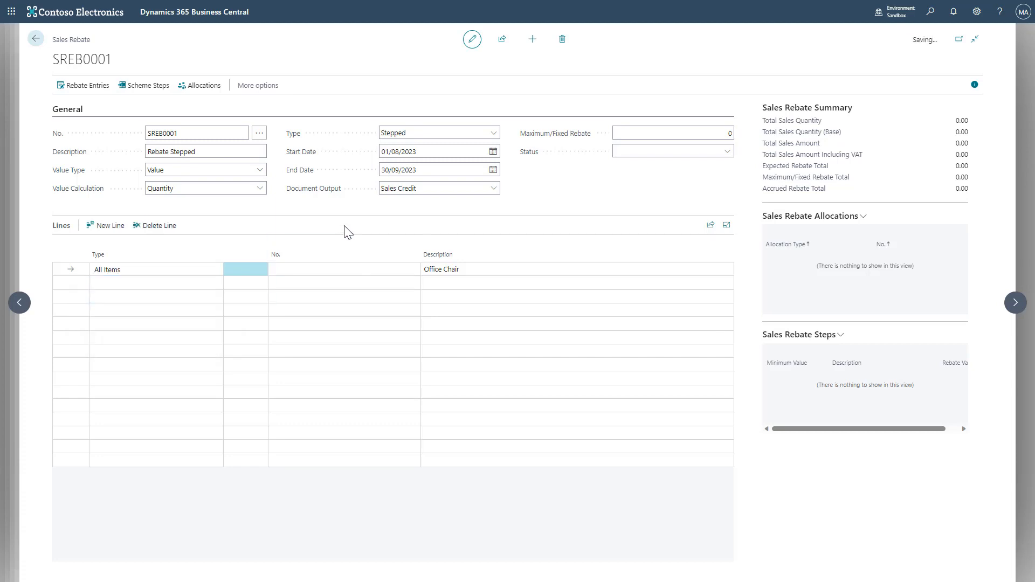
pyautogui.click(729, 151)
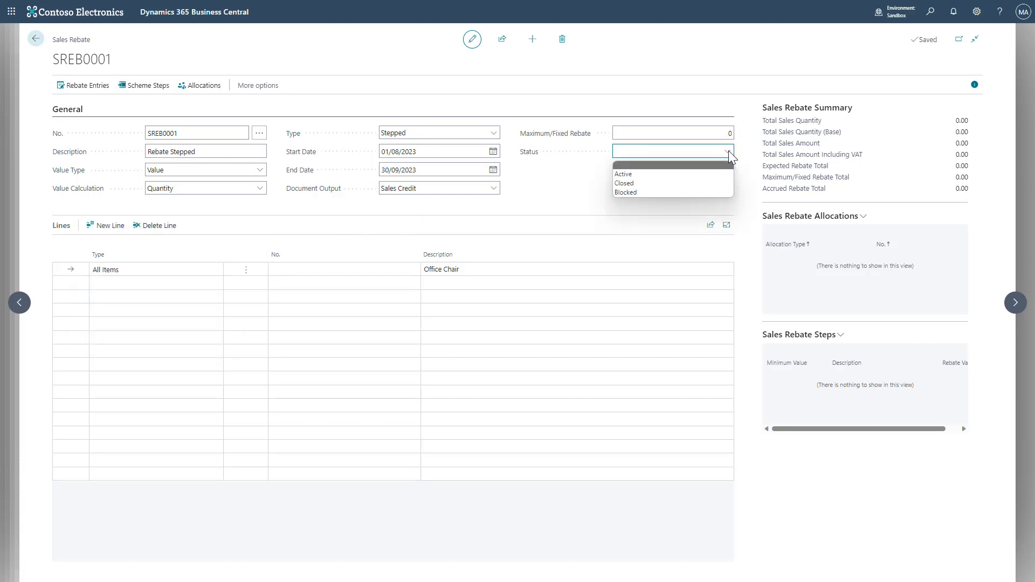
pyautogui.click(284, 103)
pyautogui.click(261, 91)
pyautogui.click(263, 95)
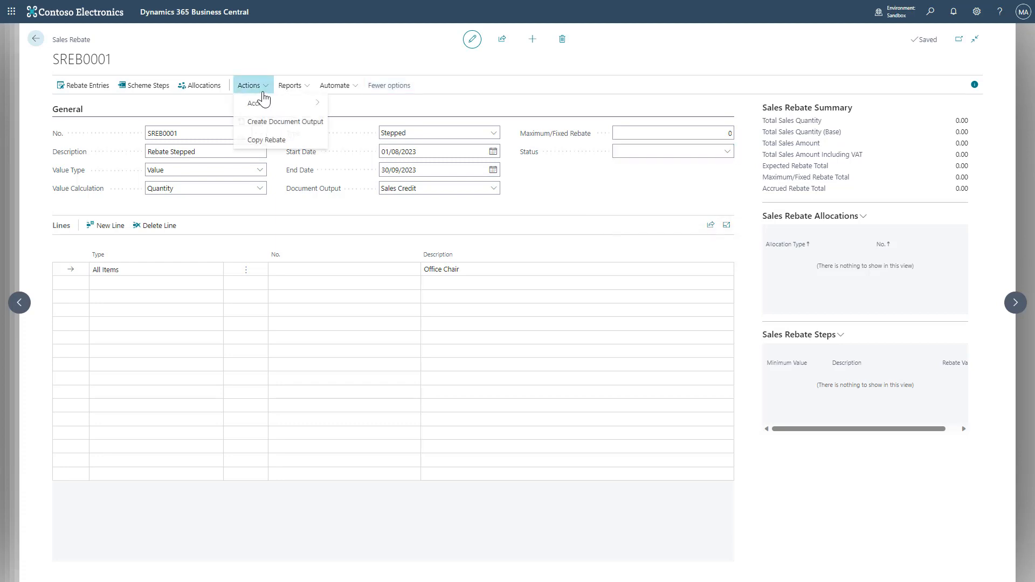
pyautogui.click(217, 108)
# - Open the sales rebate allocations and review the available allocation types before closing the page
pyautogui.click(201, 86)
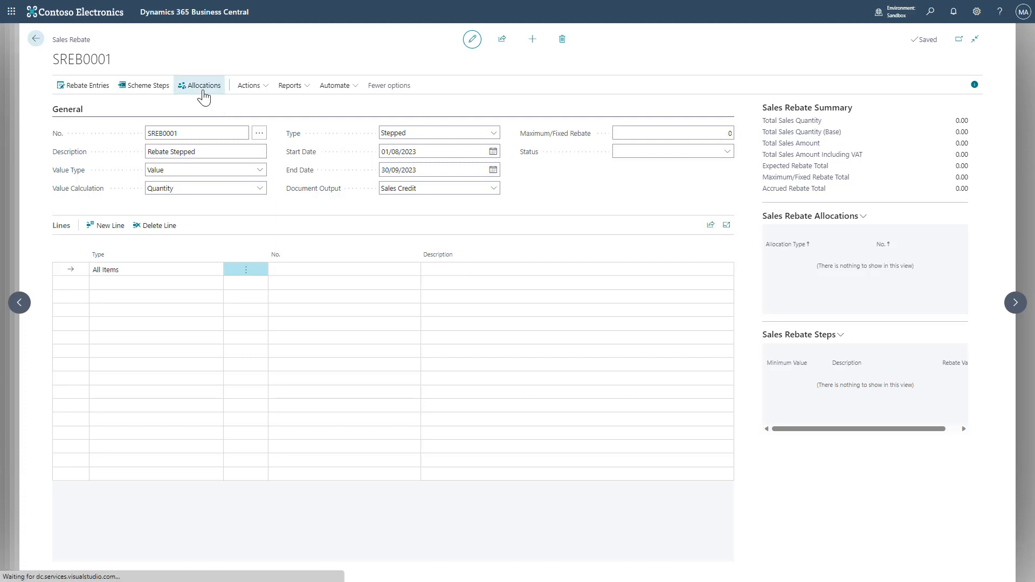
pyautogui.click(494, 108)
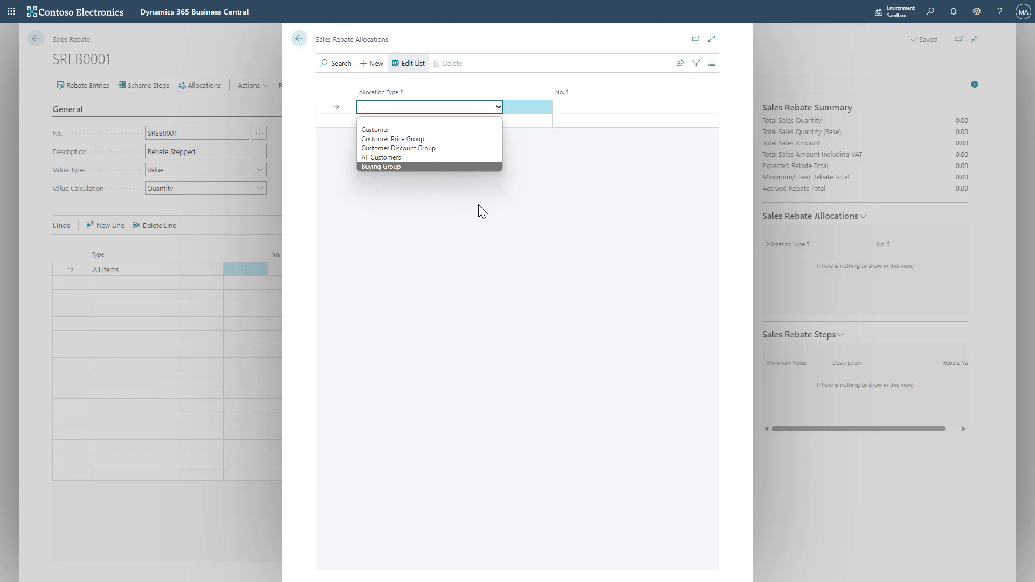
pyautogui.click(444, 215)
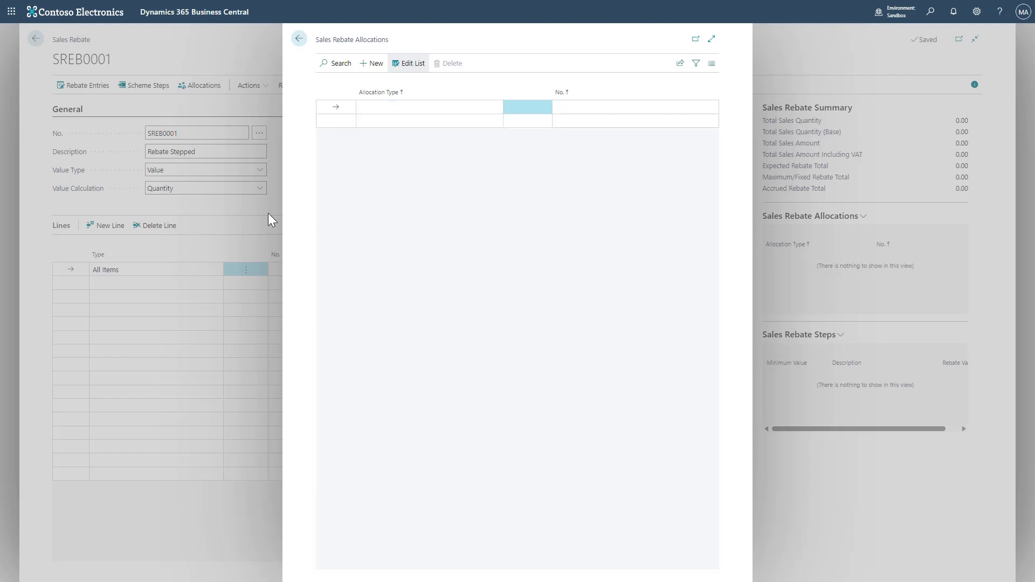
pyautogui.press('Escape')
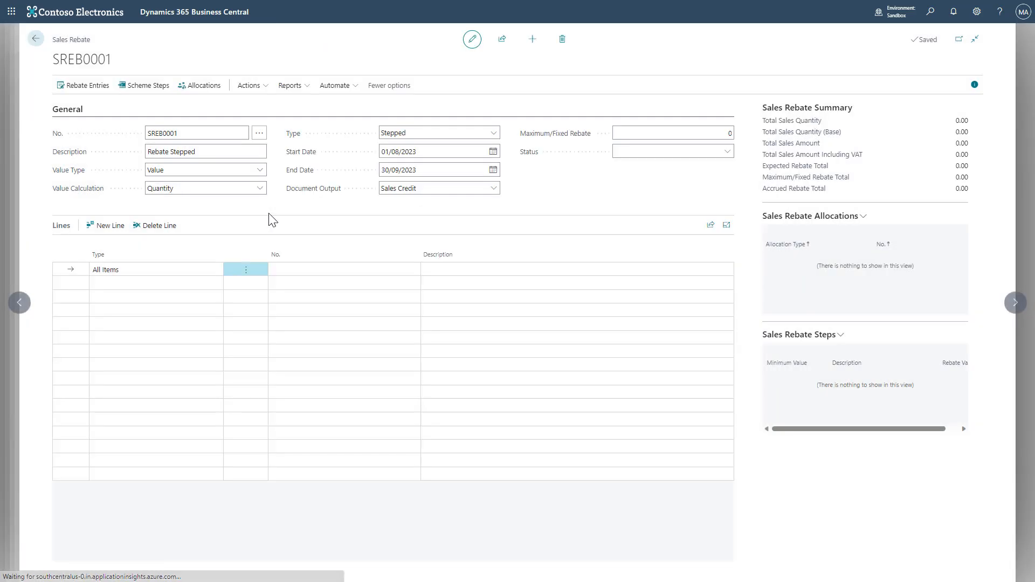